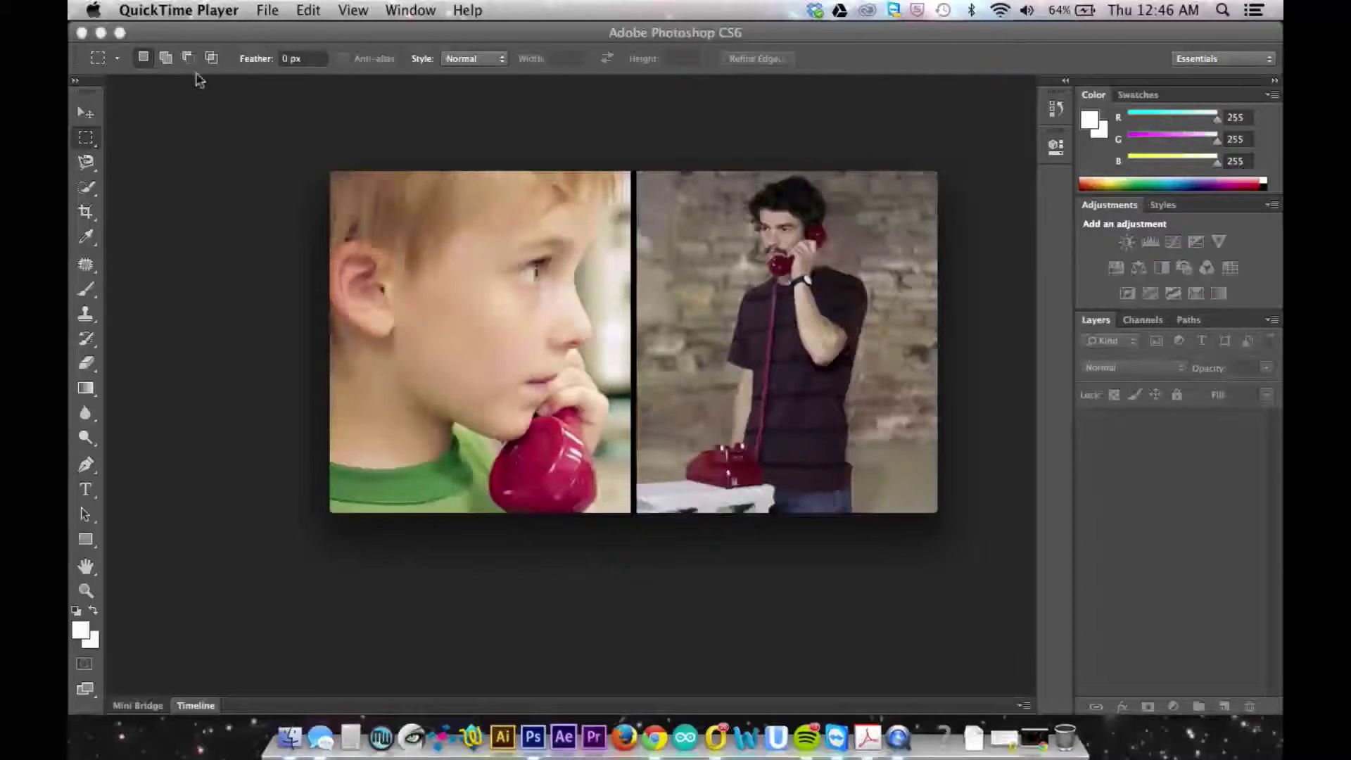
Bring Photoshop in front of the QuickTime video preview.
click(187, 33)
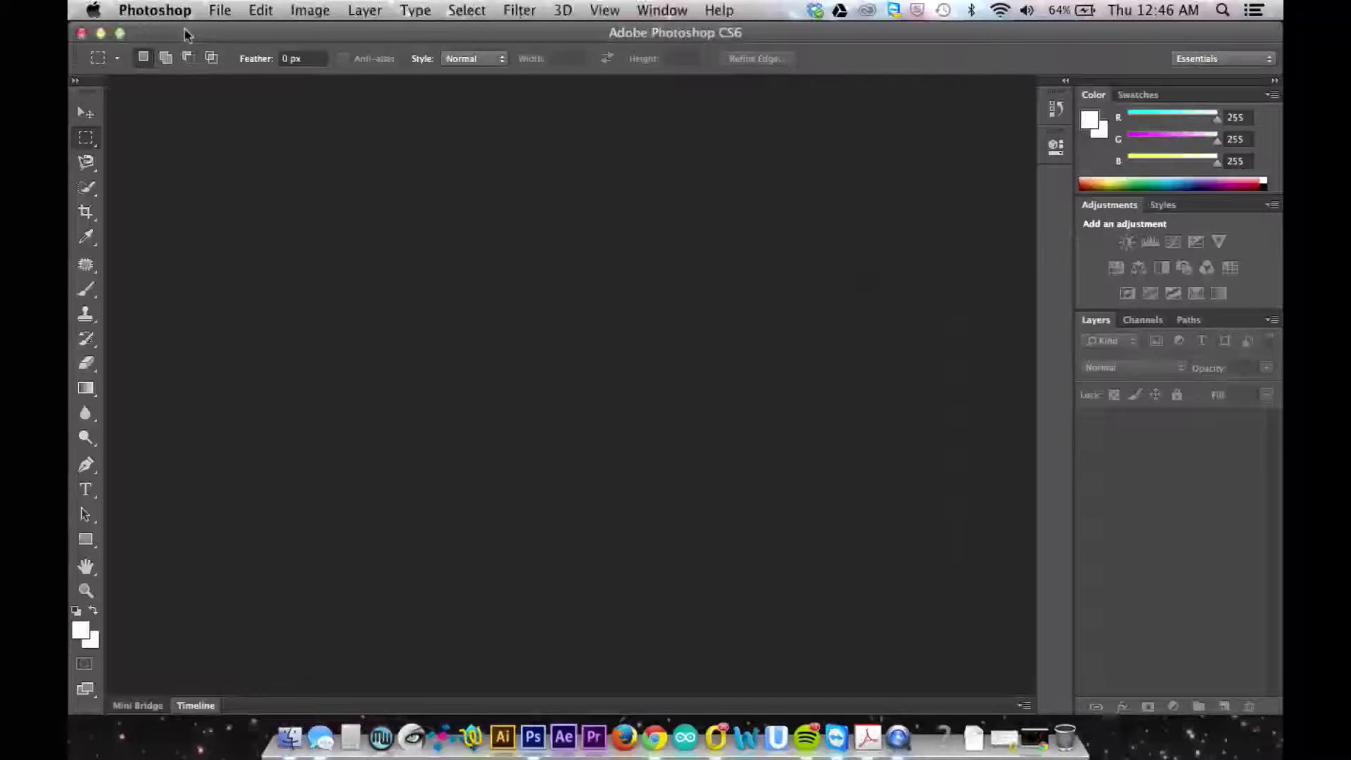
Start Import Video Frames to Layers and browse the Desktop folder for giftest.mp4.
click(220, 9)
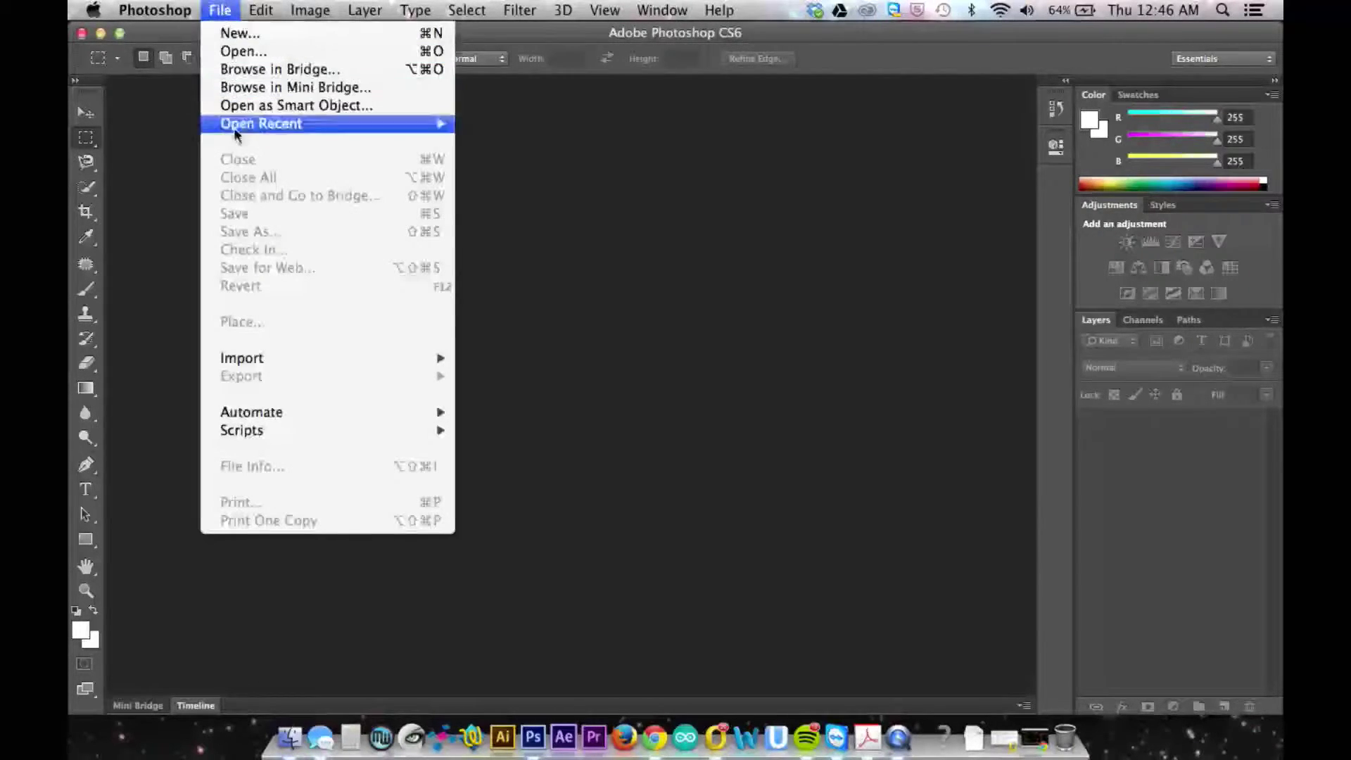
mouse_move(292, 358)
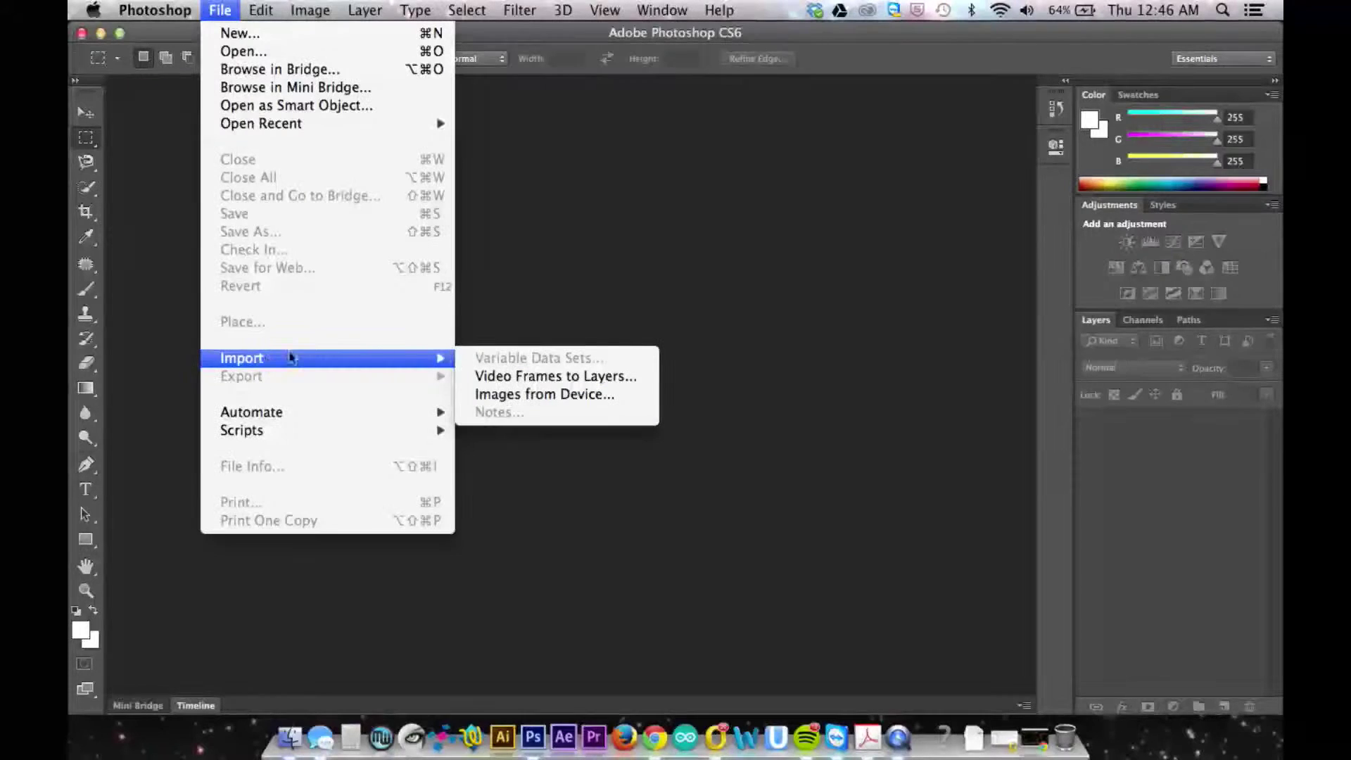
click(485, 376)
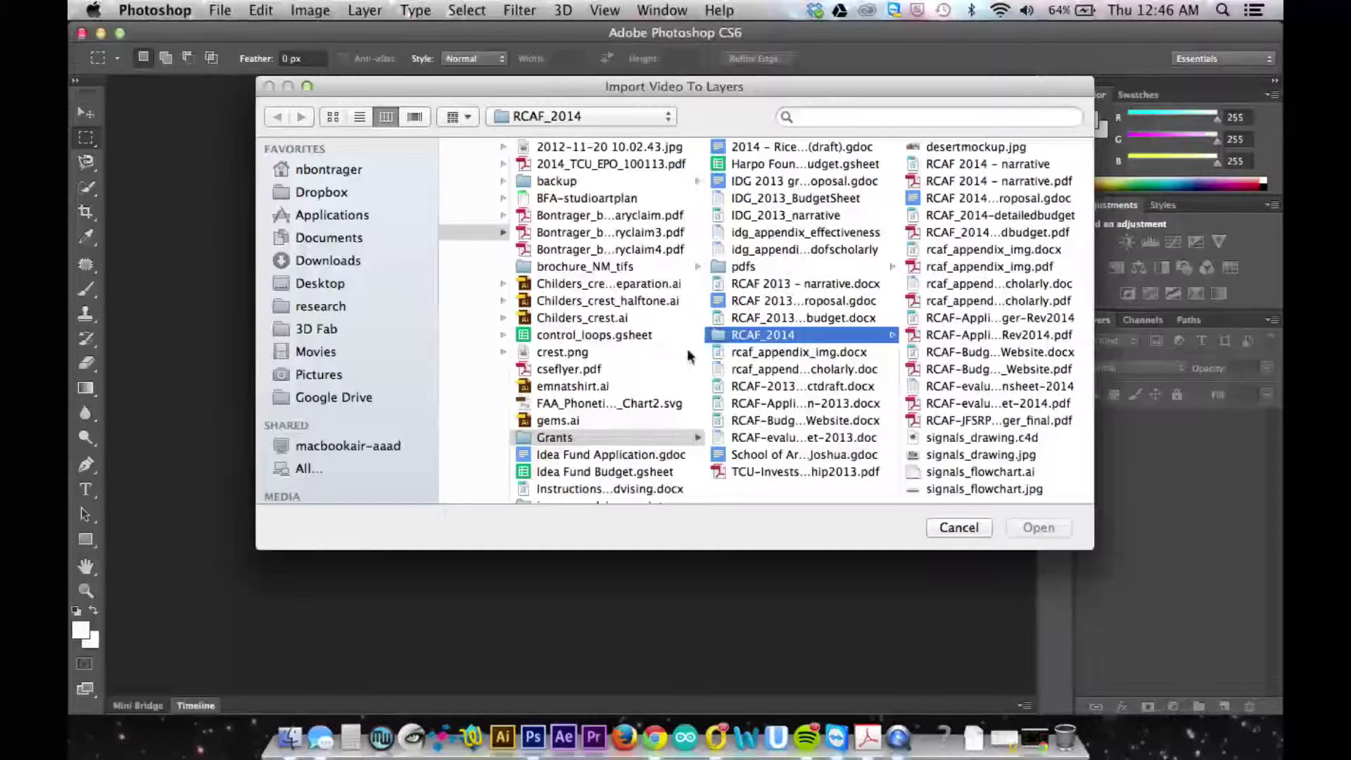
click(352, 282)
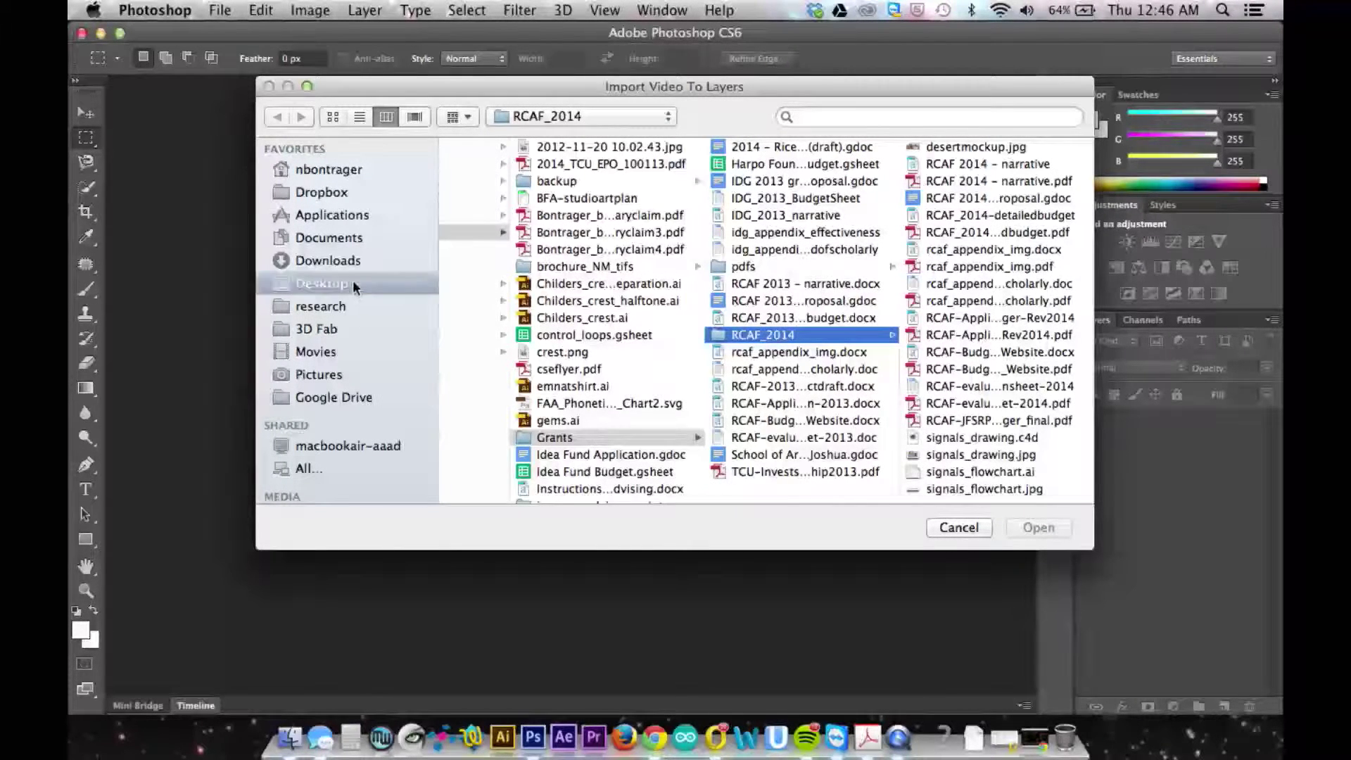
scroll(547, 325, down, 5)
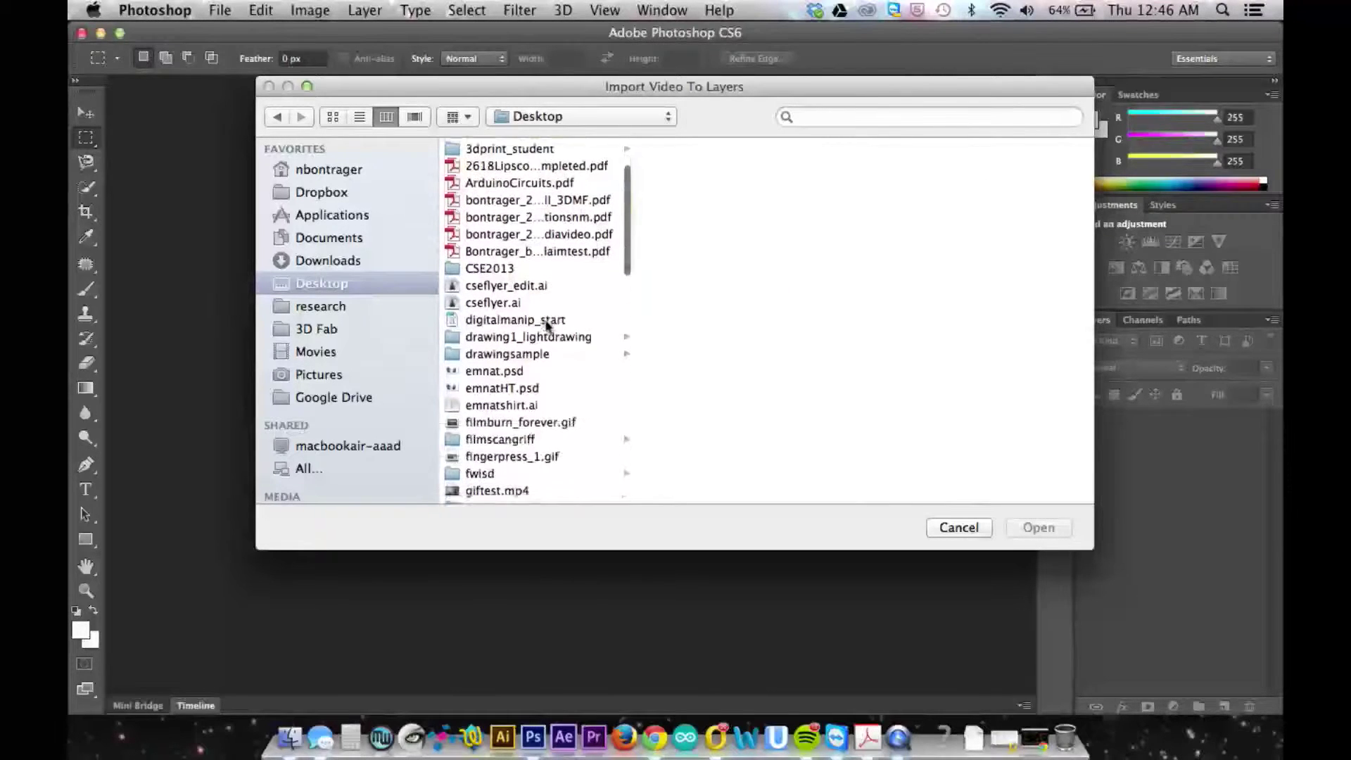
Import all of giftest.mp4 from beginning to end as a frame animation.
double_click(517, 421)
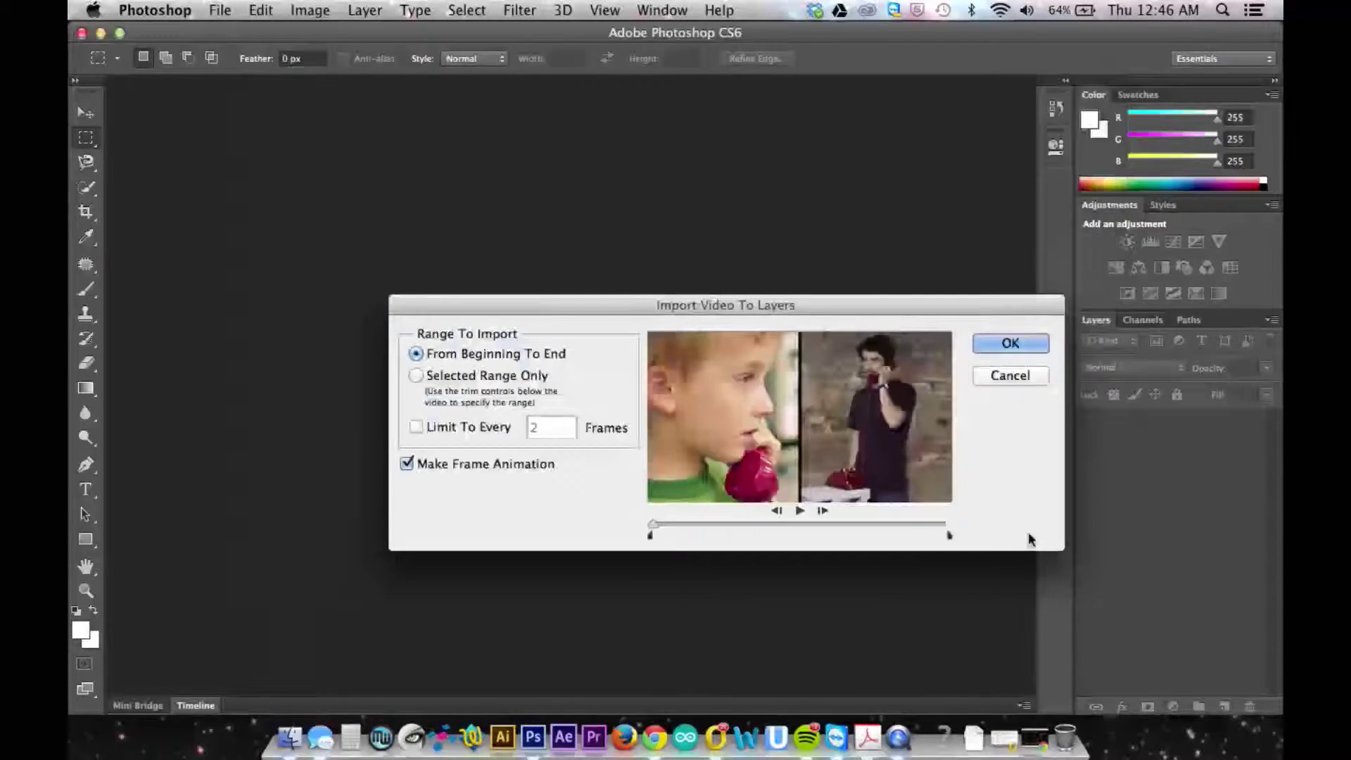
drag(831, 306, 780, 271)
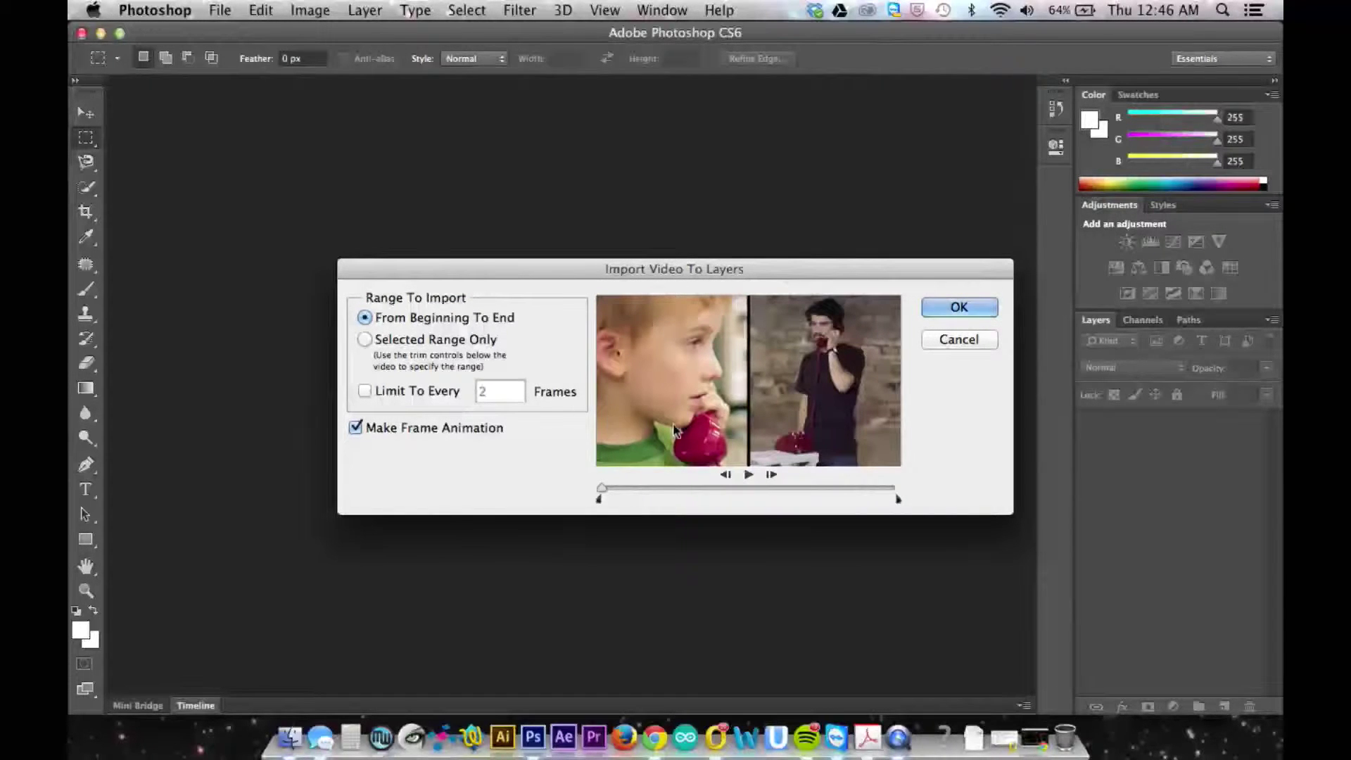
click(958, 307)
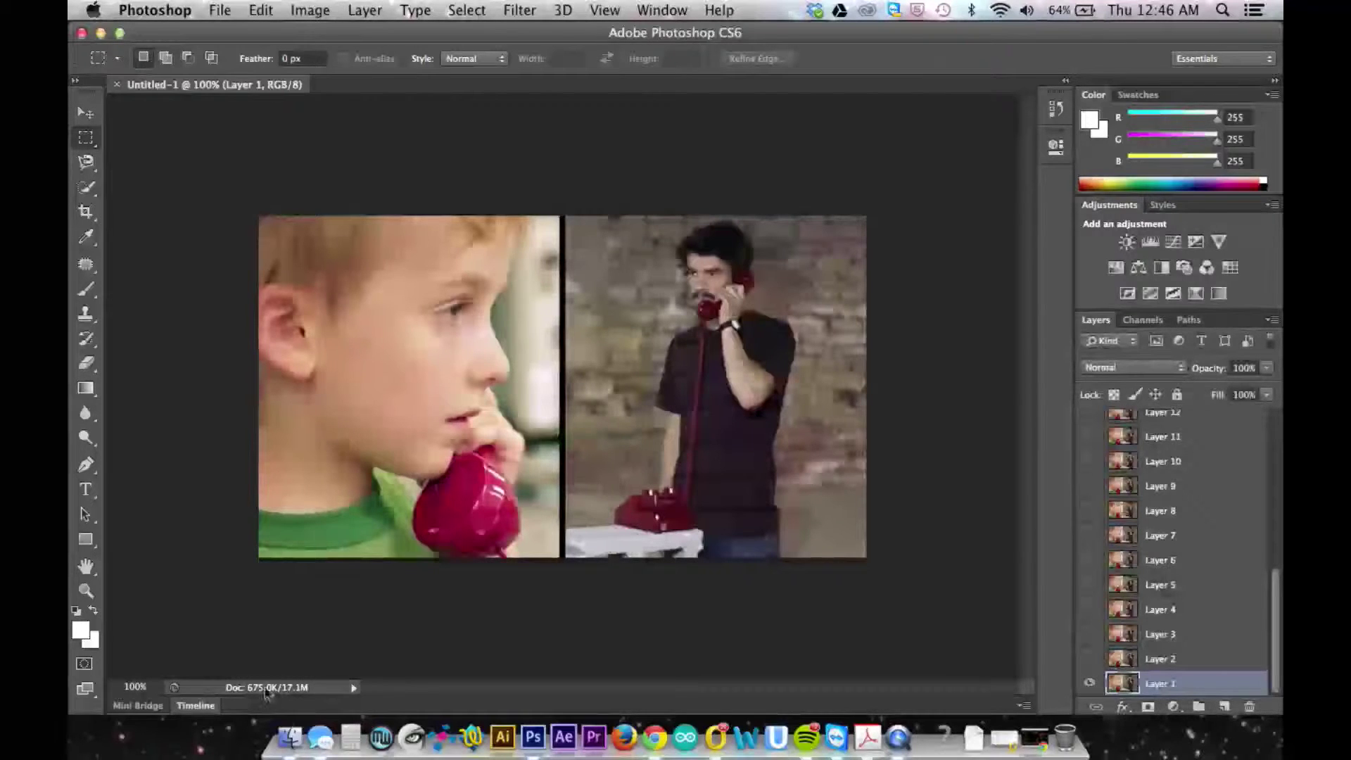
Show the Timeline and play the animation once to review it.
click(196, 706)
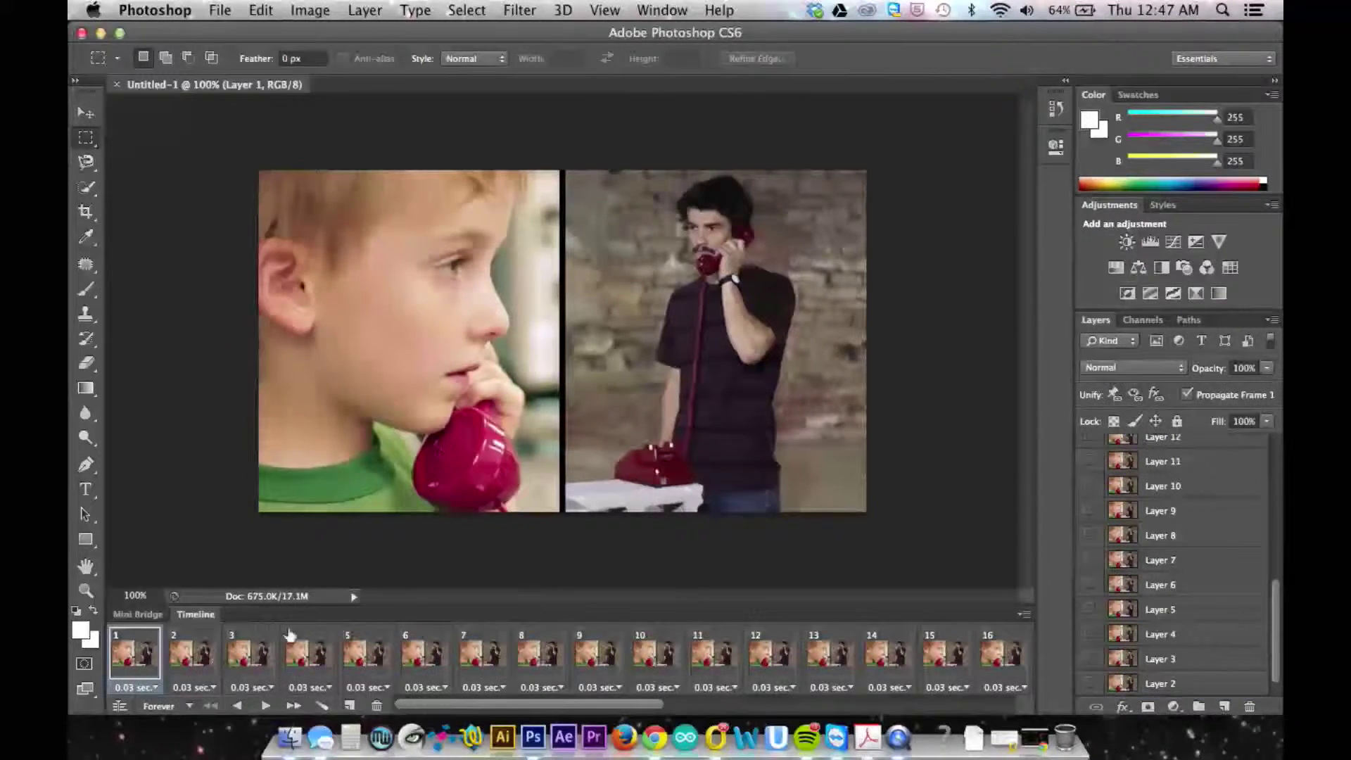
click(266, 706)
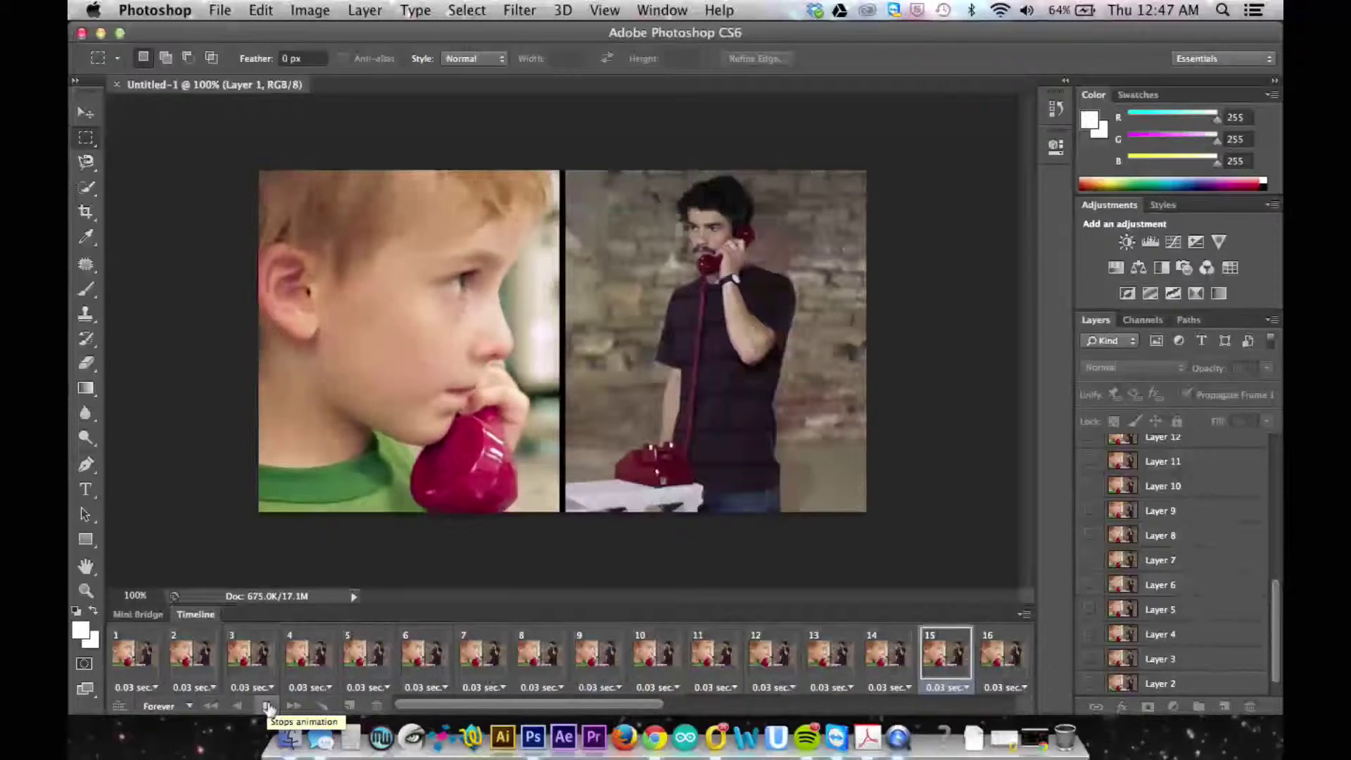
click(267, 705)
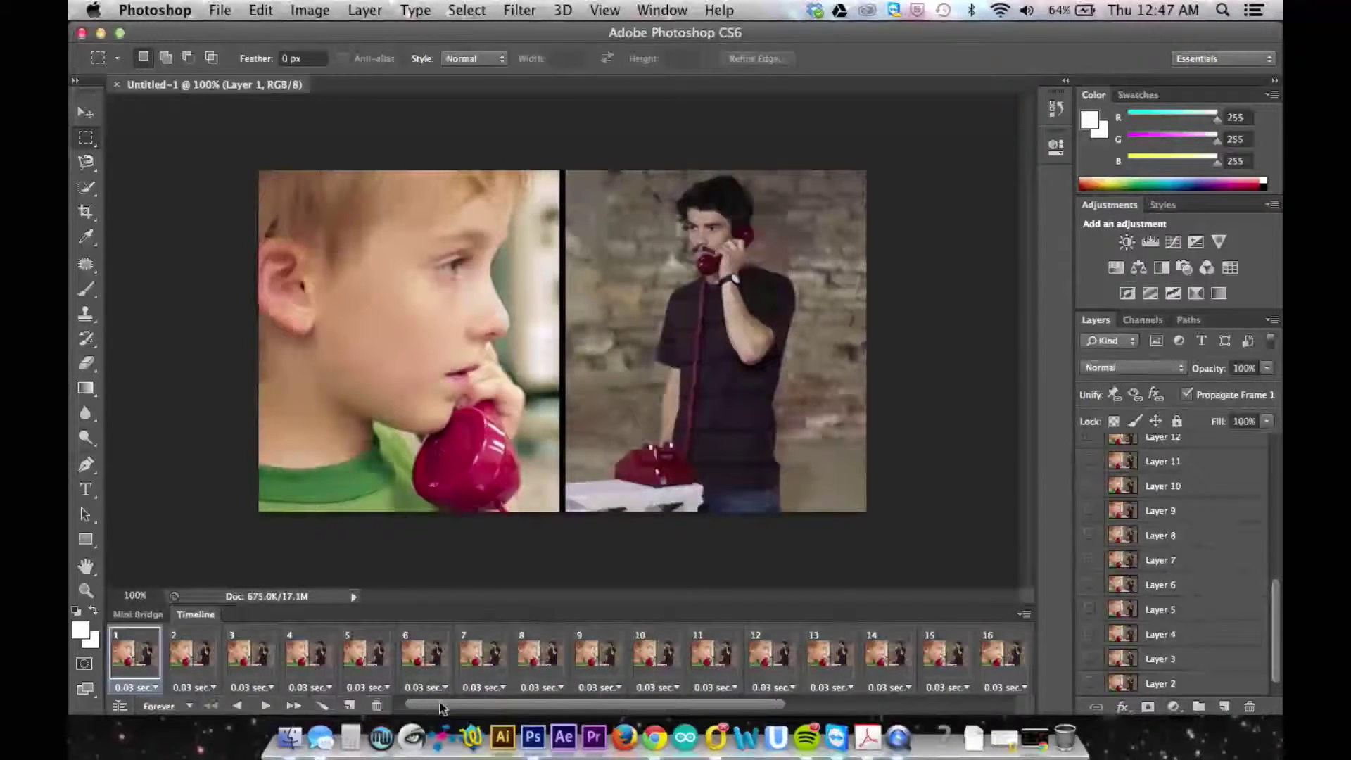
Inspect frames 7 through 15, then select frames 1 through 13.
click(487, 665)
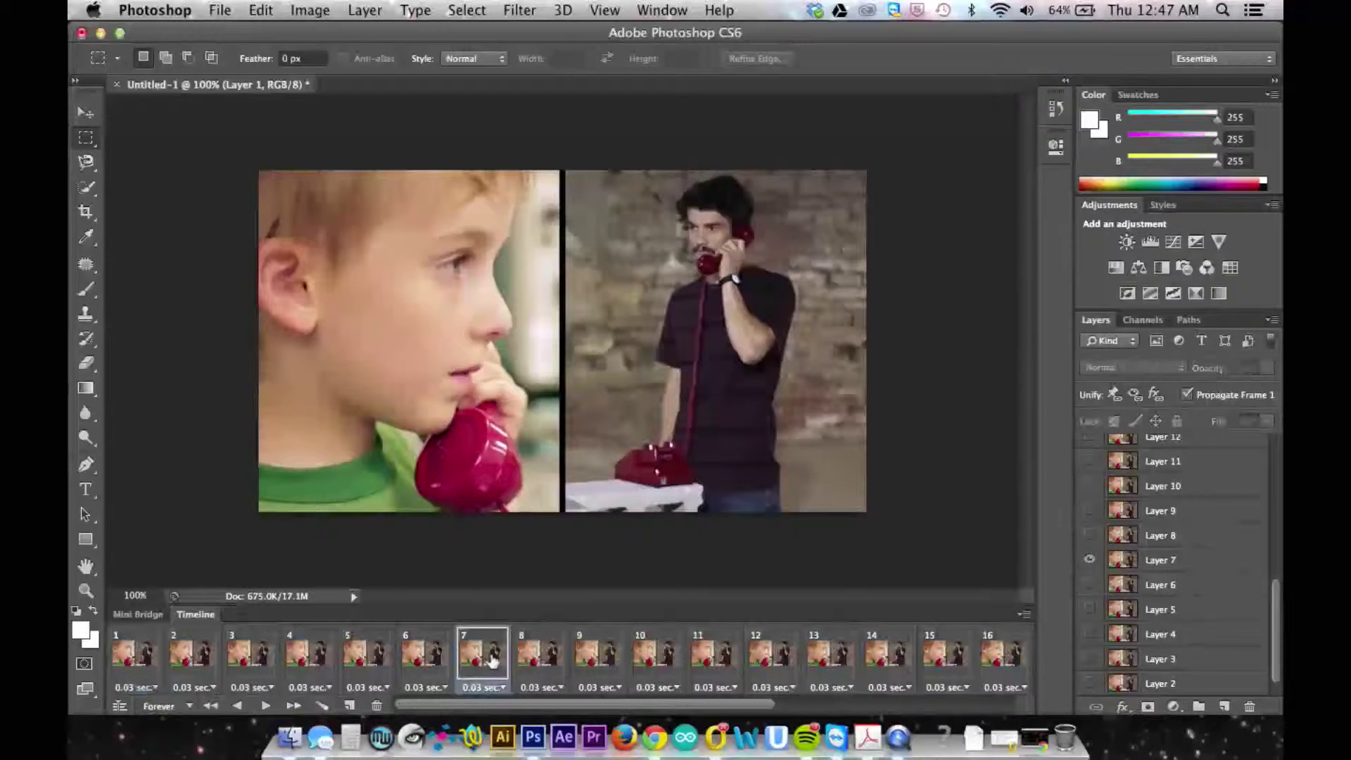
click(539, 660)
click(610, 660)
click(700, 654)
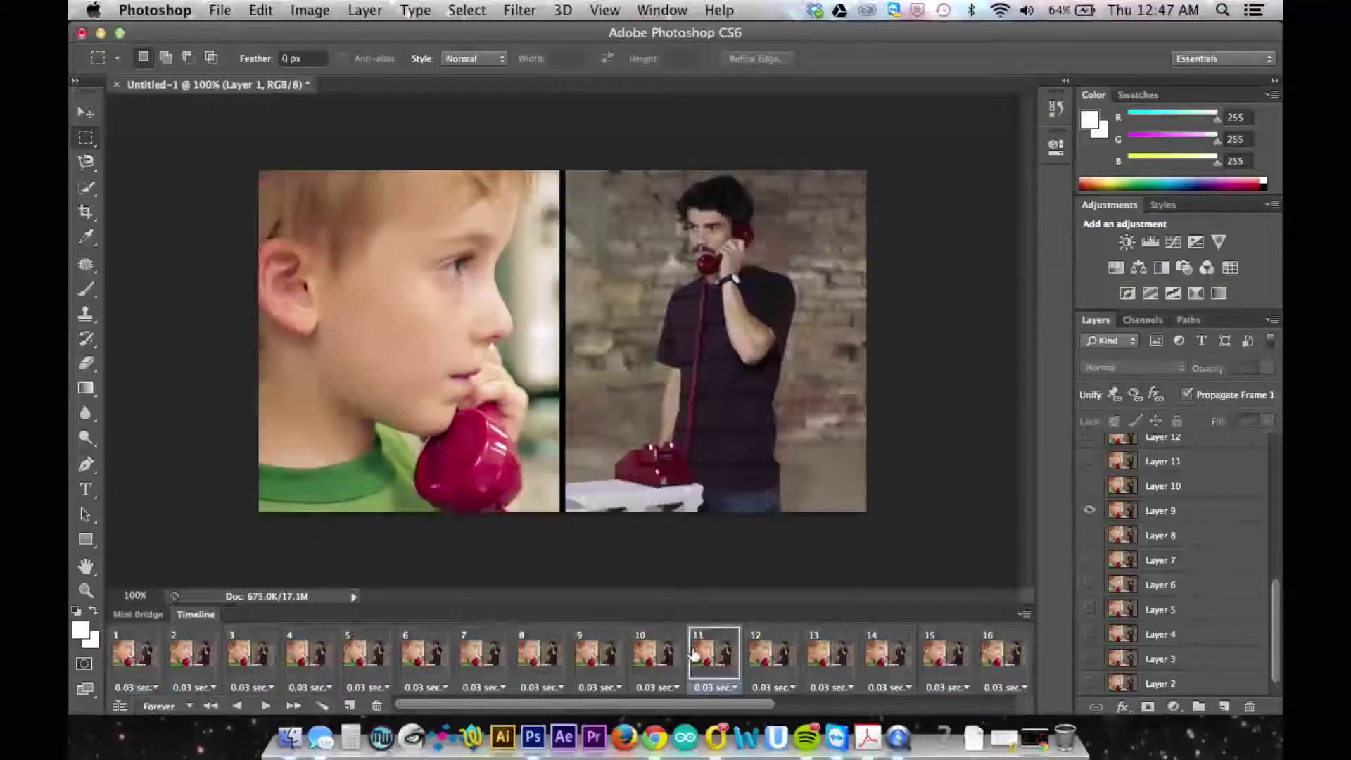
click(760, 653)
click(839, 655)
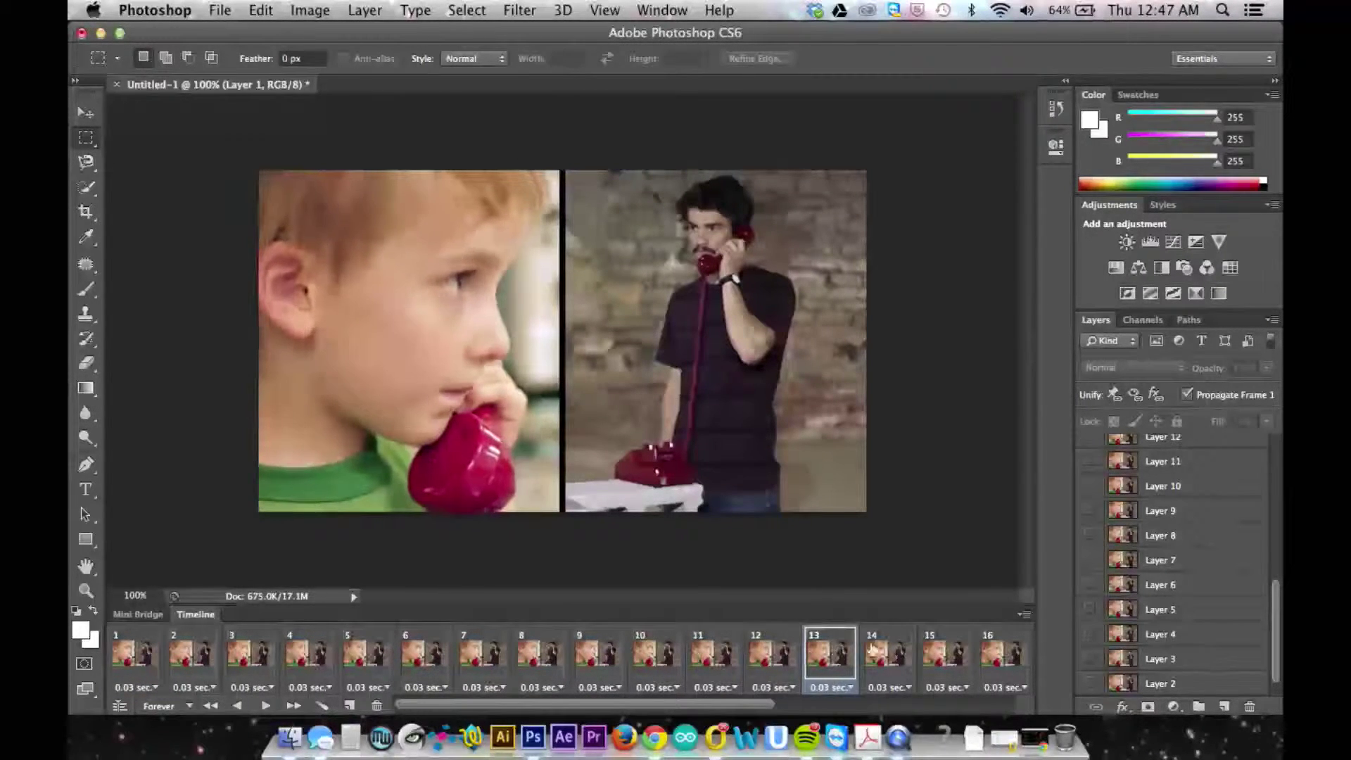
click(920, 654)
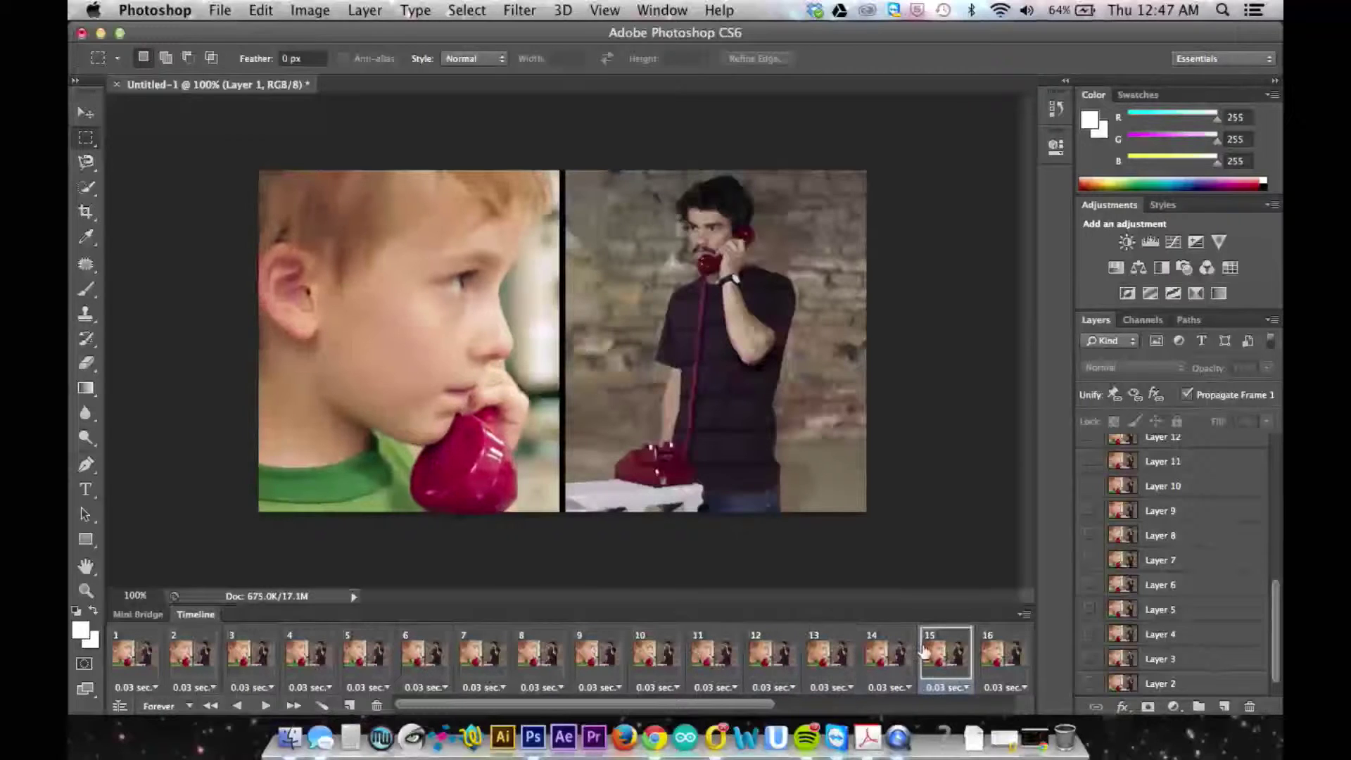
click(873, 656)
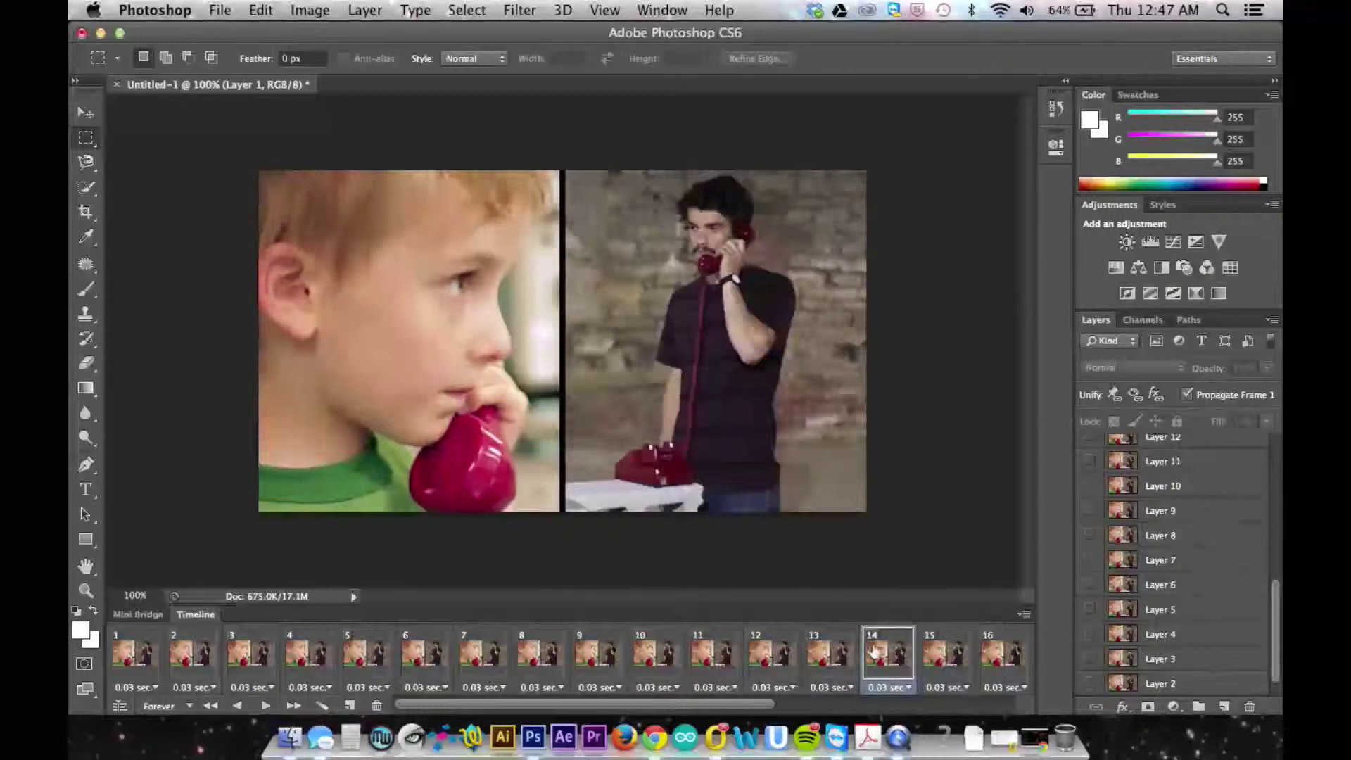
click(836, 664)
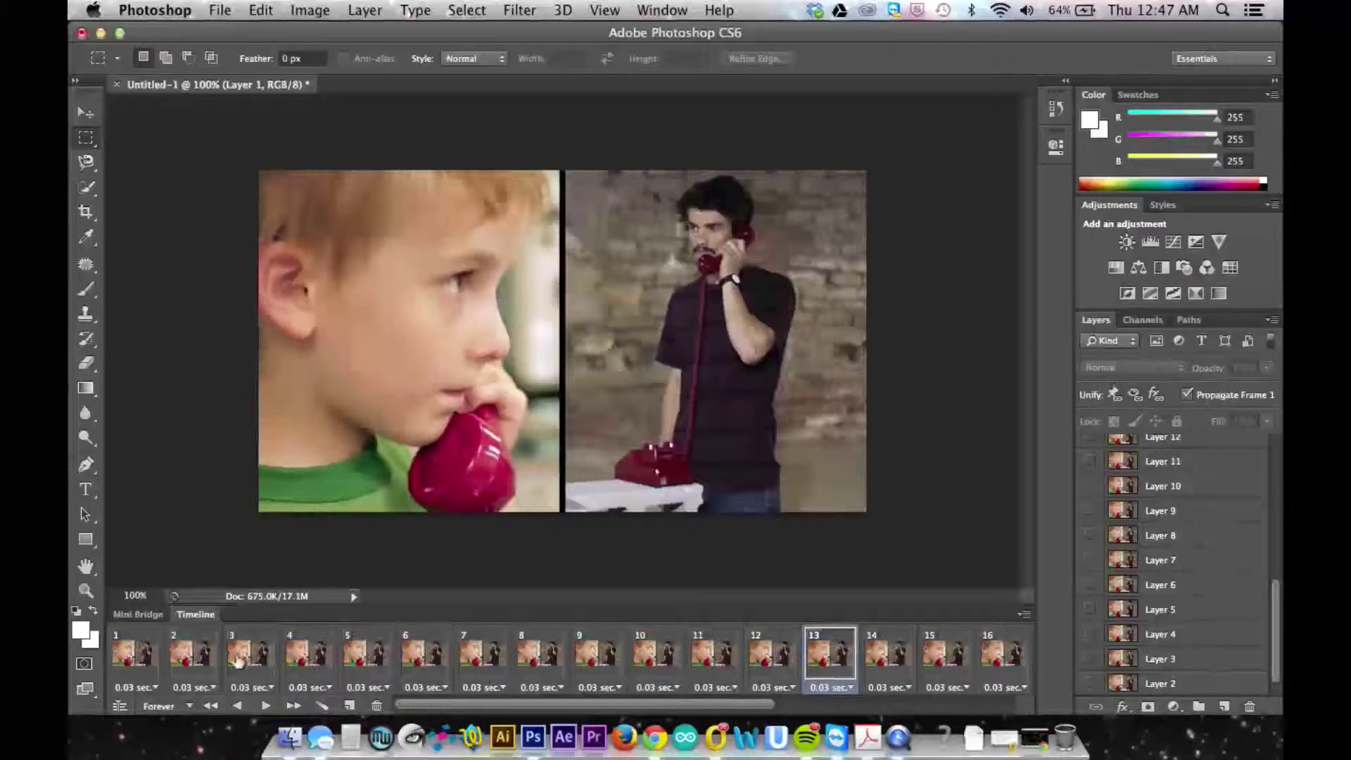
shift+click(132, 665)
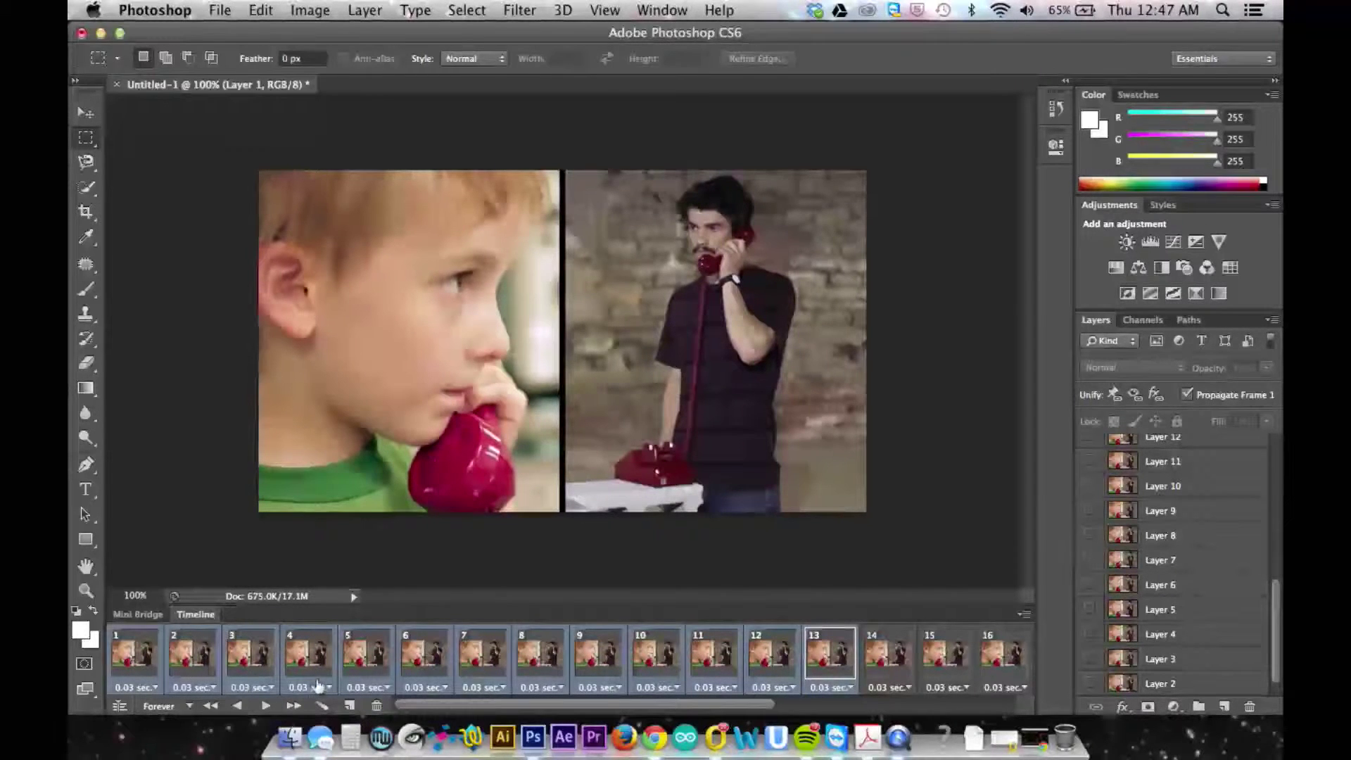
Delete the selected frames, preview the shorter loop, and select frames 9 through 13.
click(376, 705)
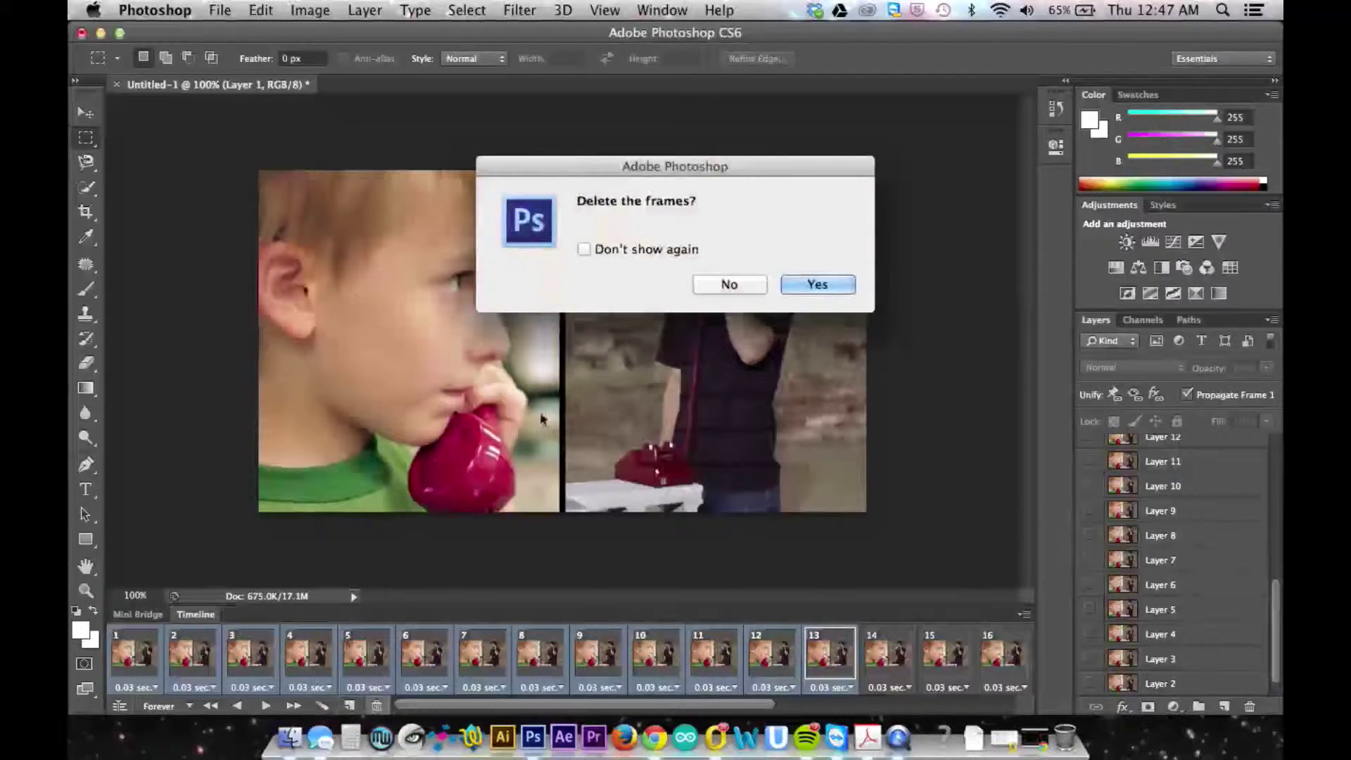
click(805, 285)
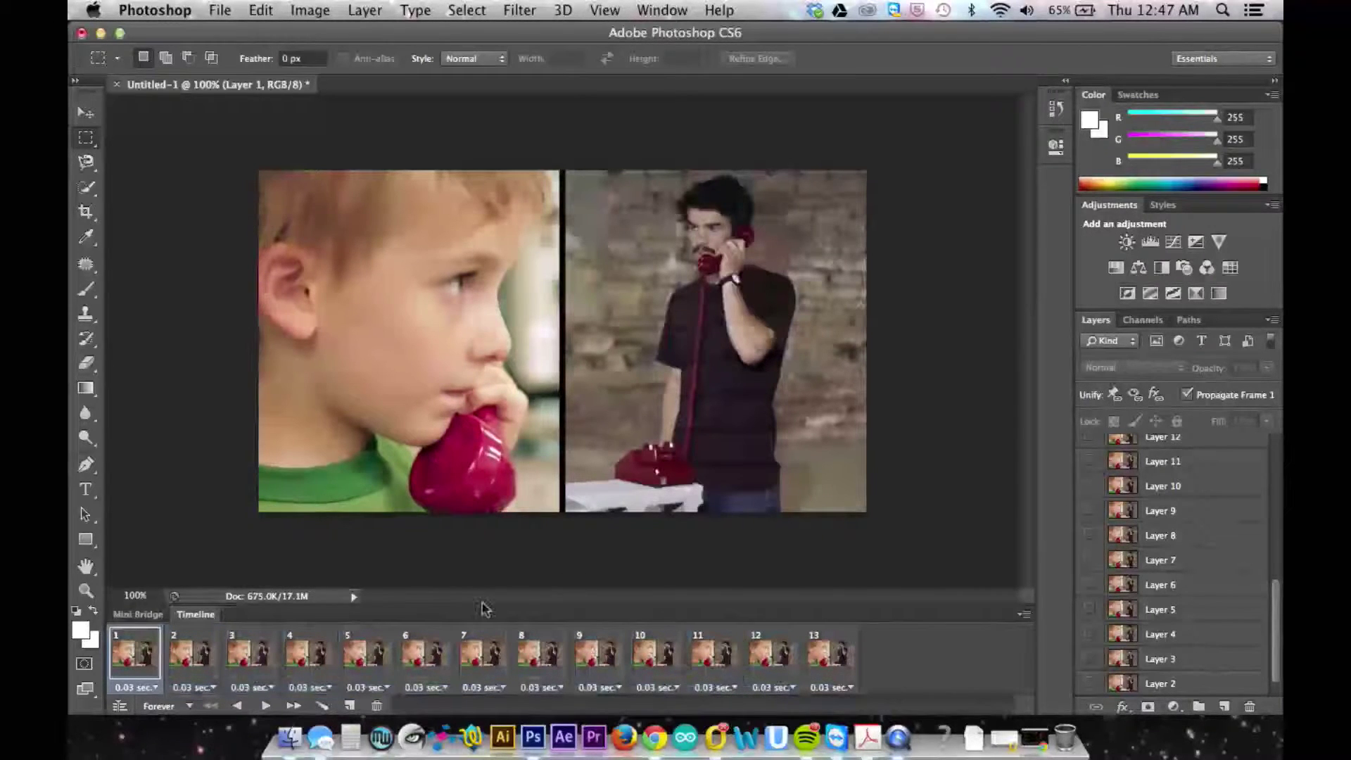
click(266, 706)
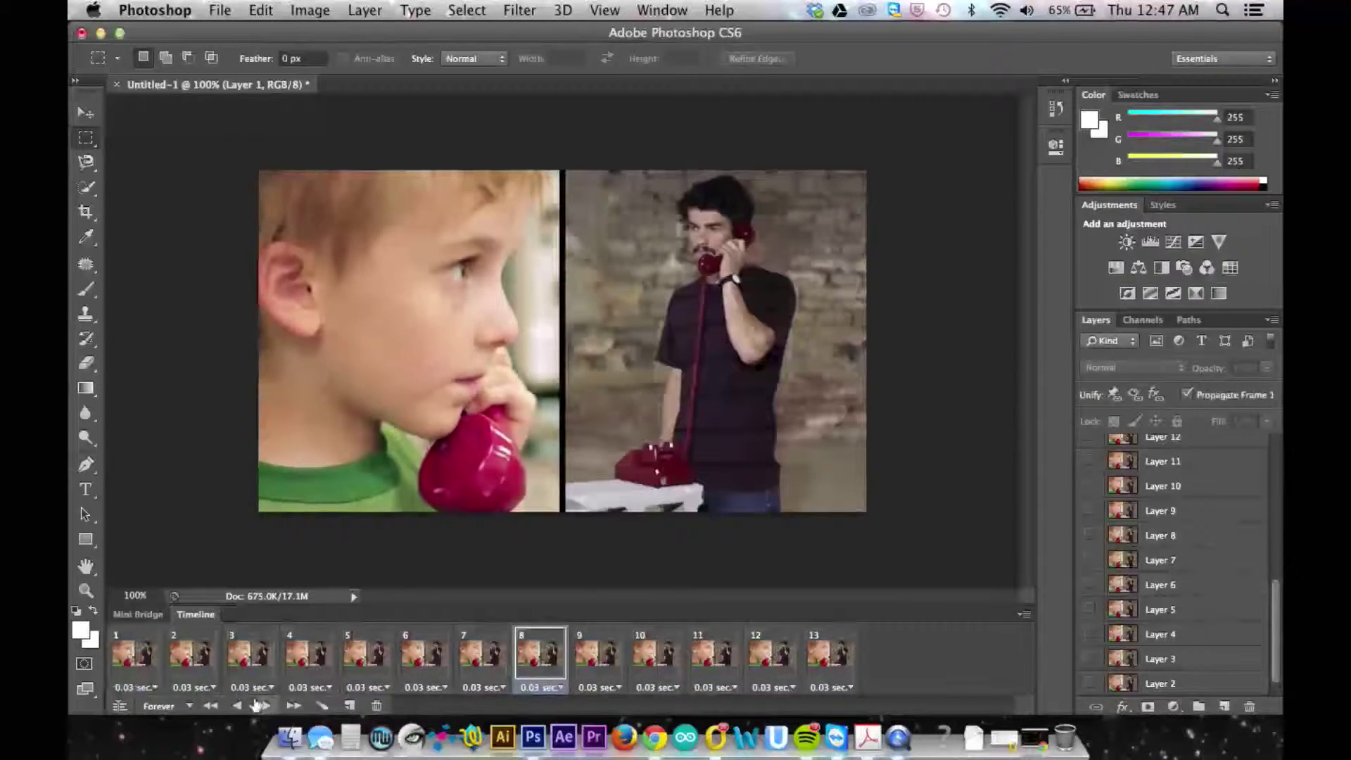
click(266, 705)
click(265, 706)
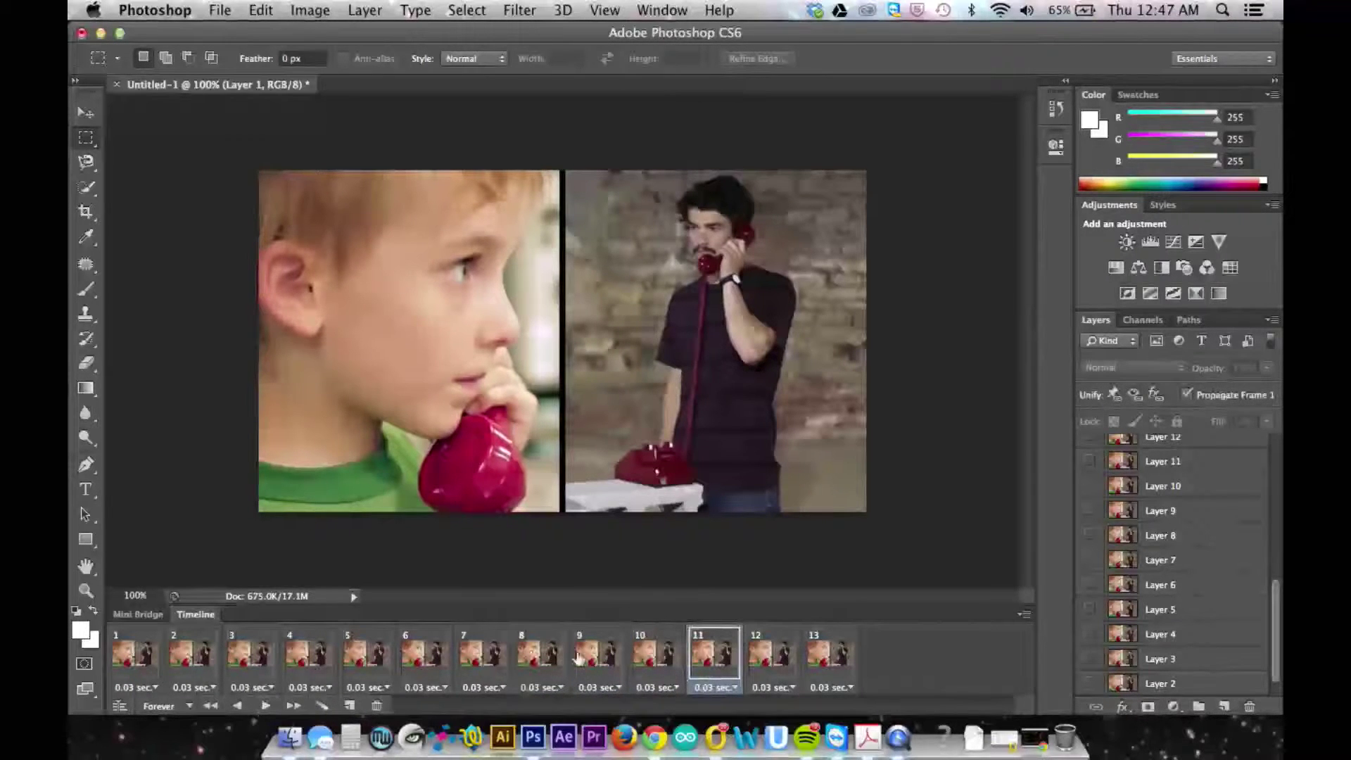
click(622, 658)
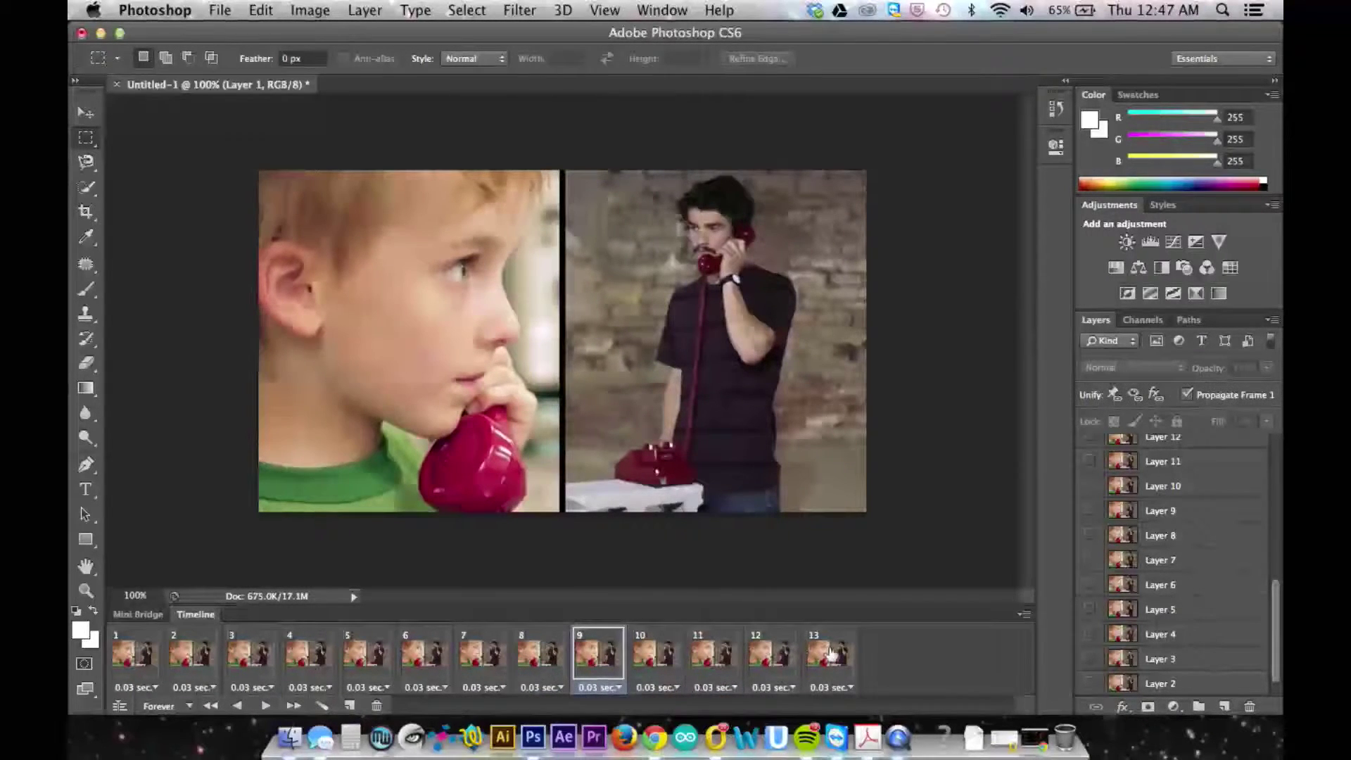
shift+click(831, 654)
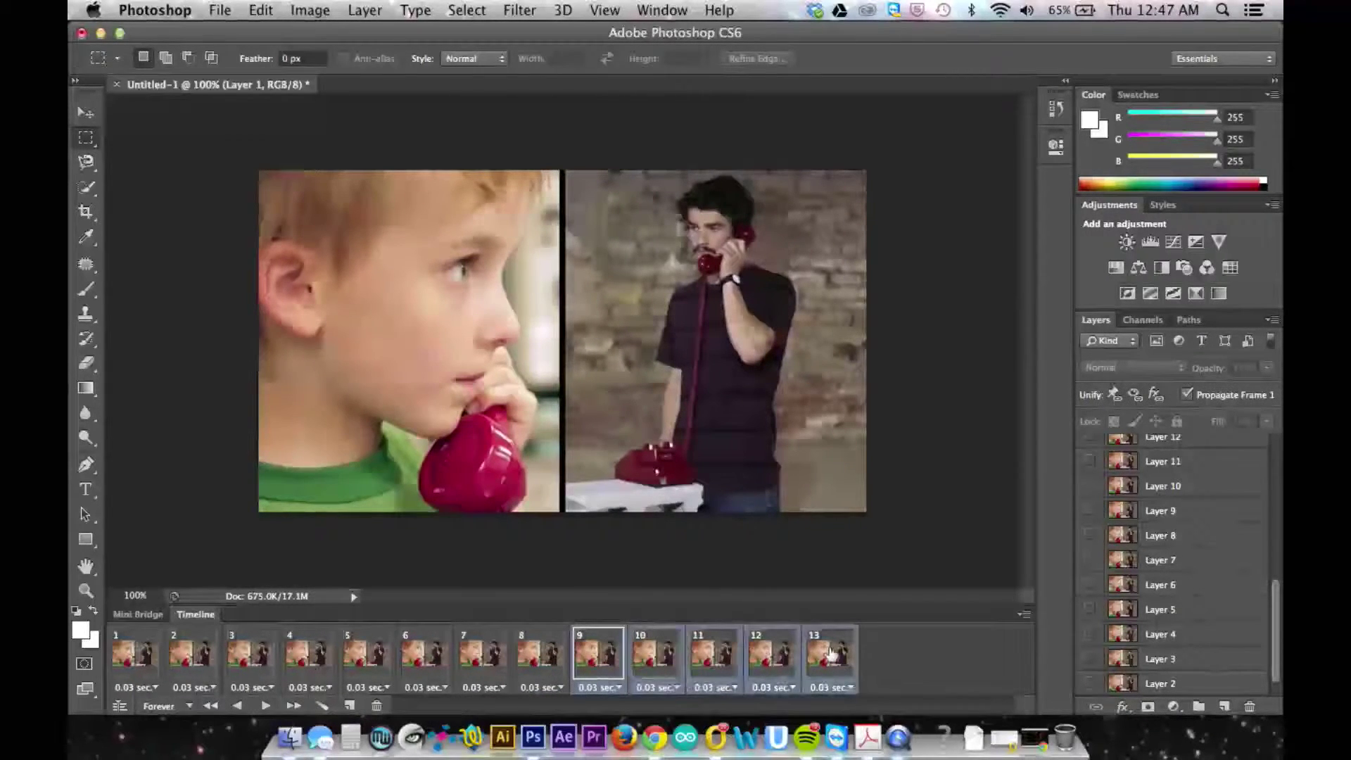
Delete frames 9–13 and play the remaining eight-frame loop.
click(376, 706)
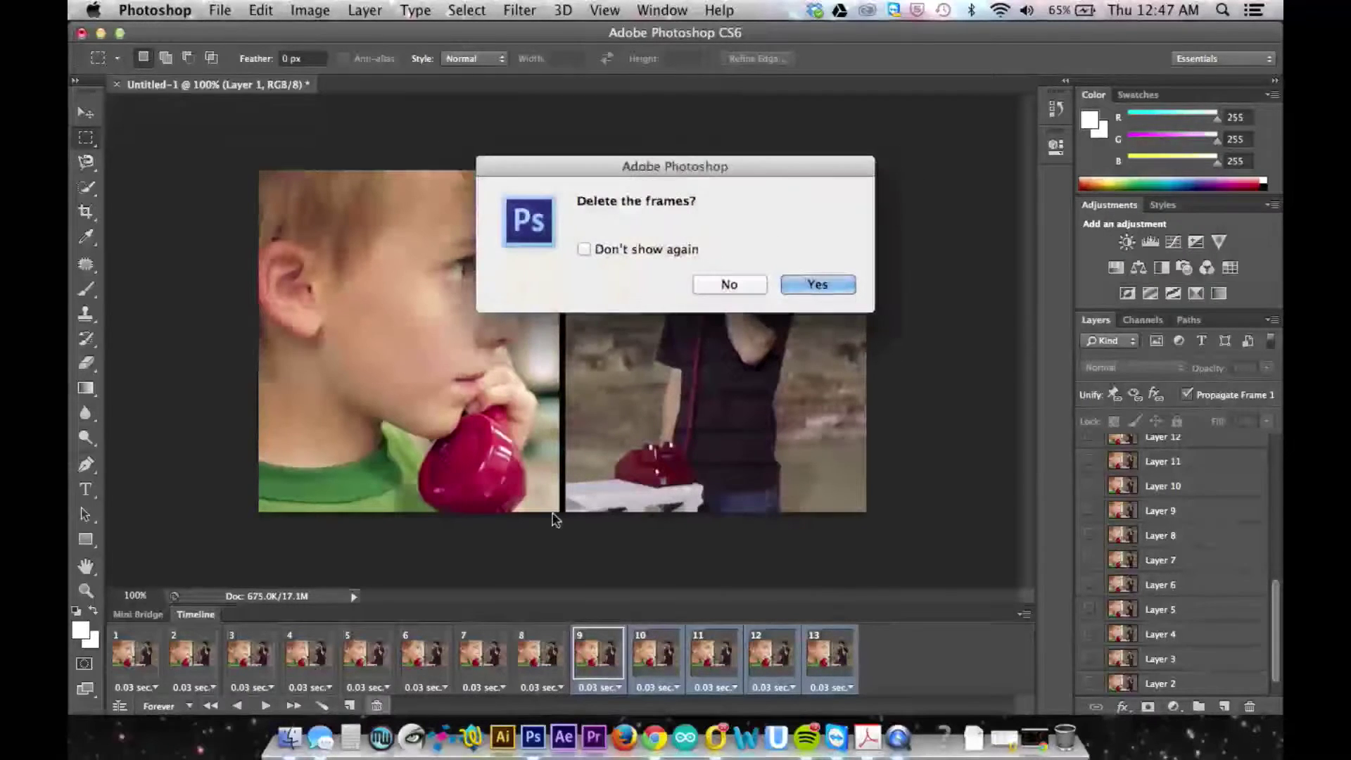
click(804, 280)
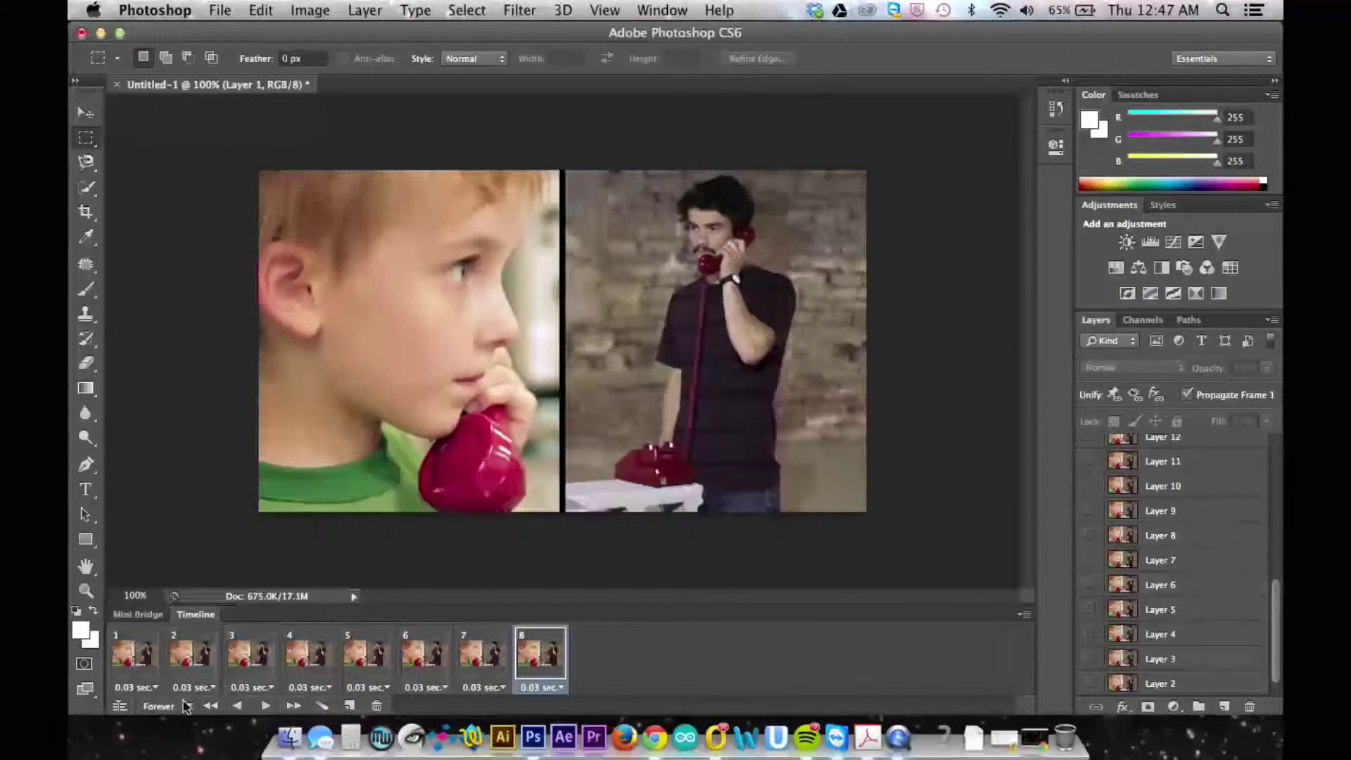
click(266, 705)
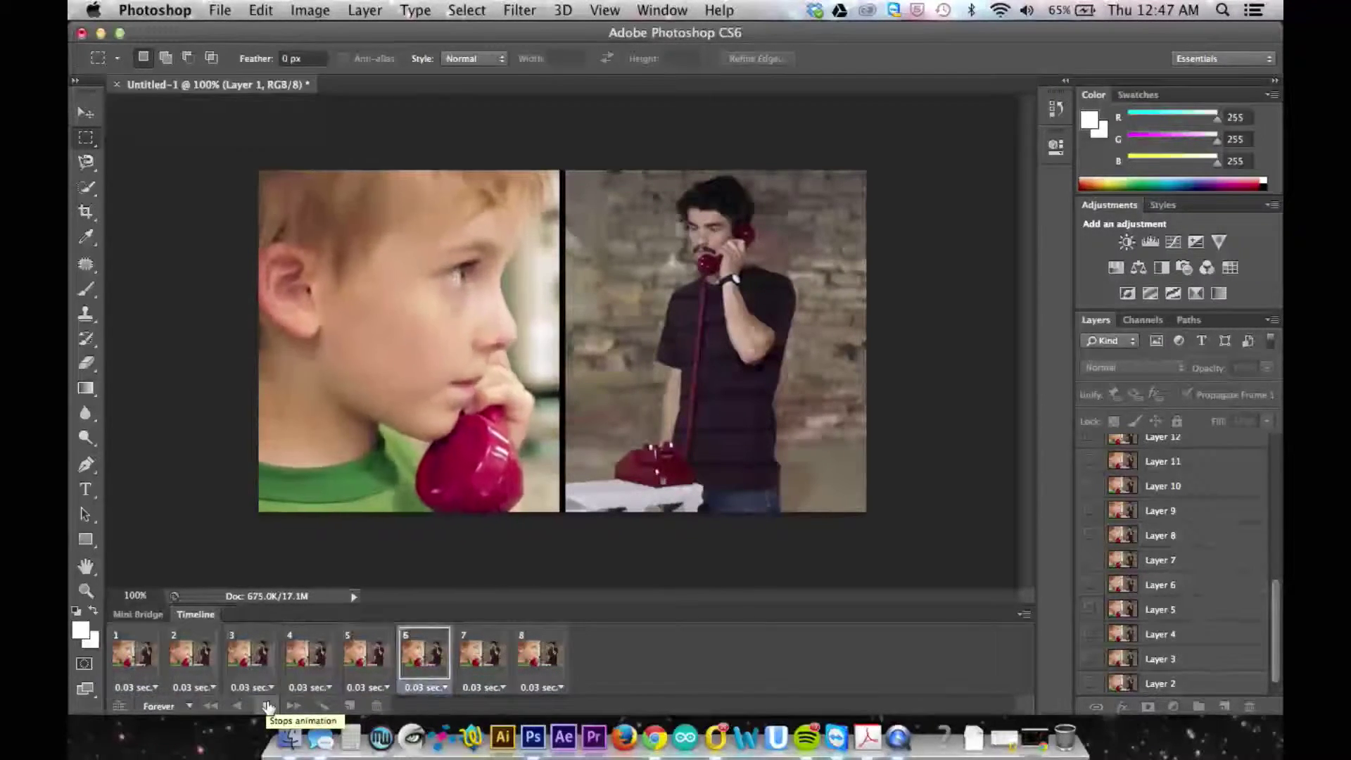
click(266, 706)
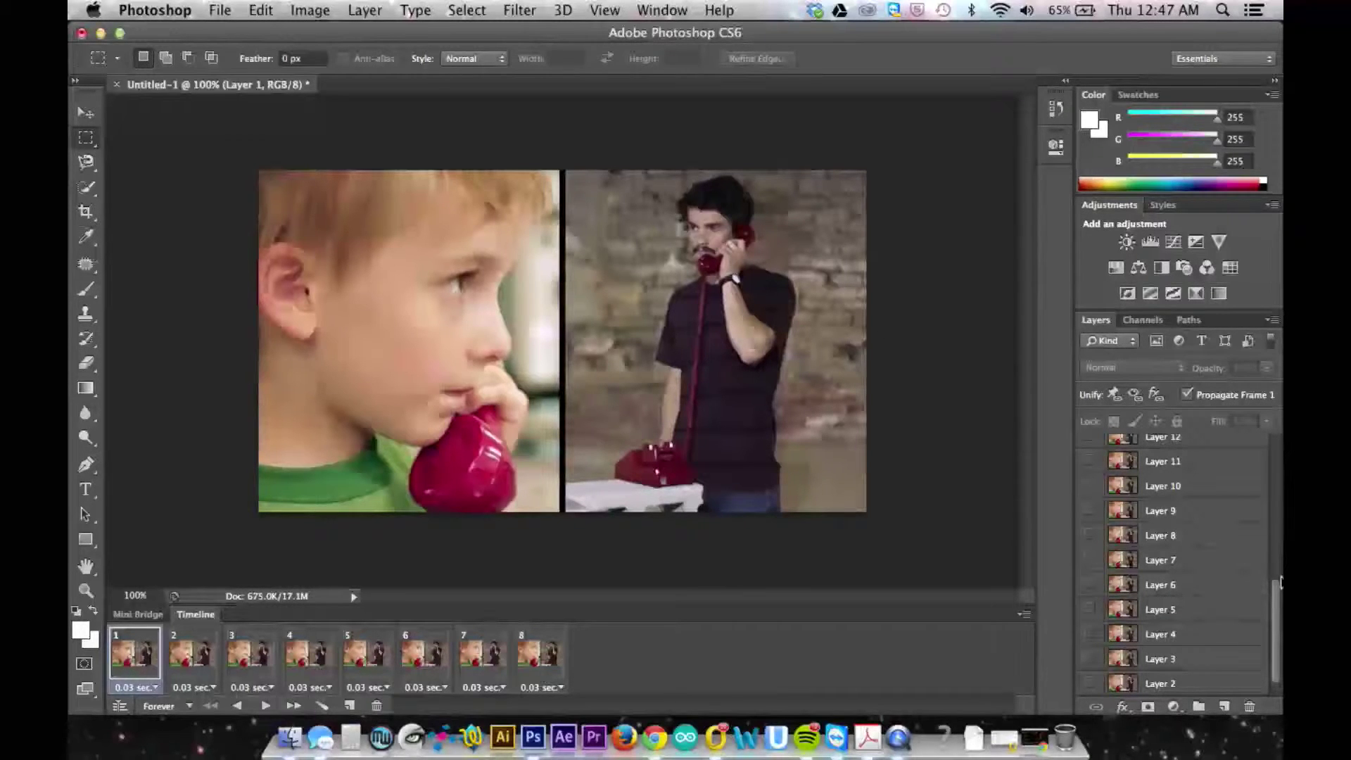
drag(1280, 581, 1280, 529)
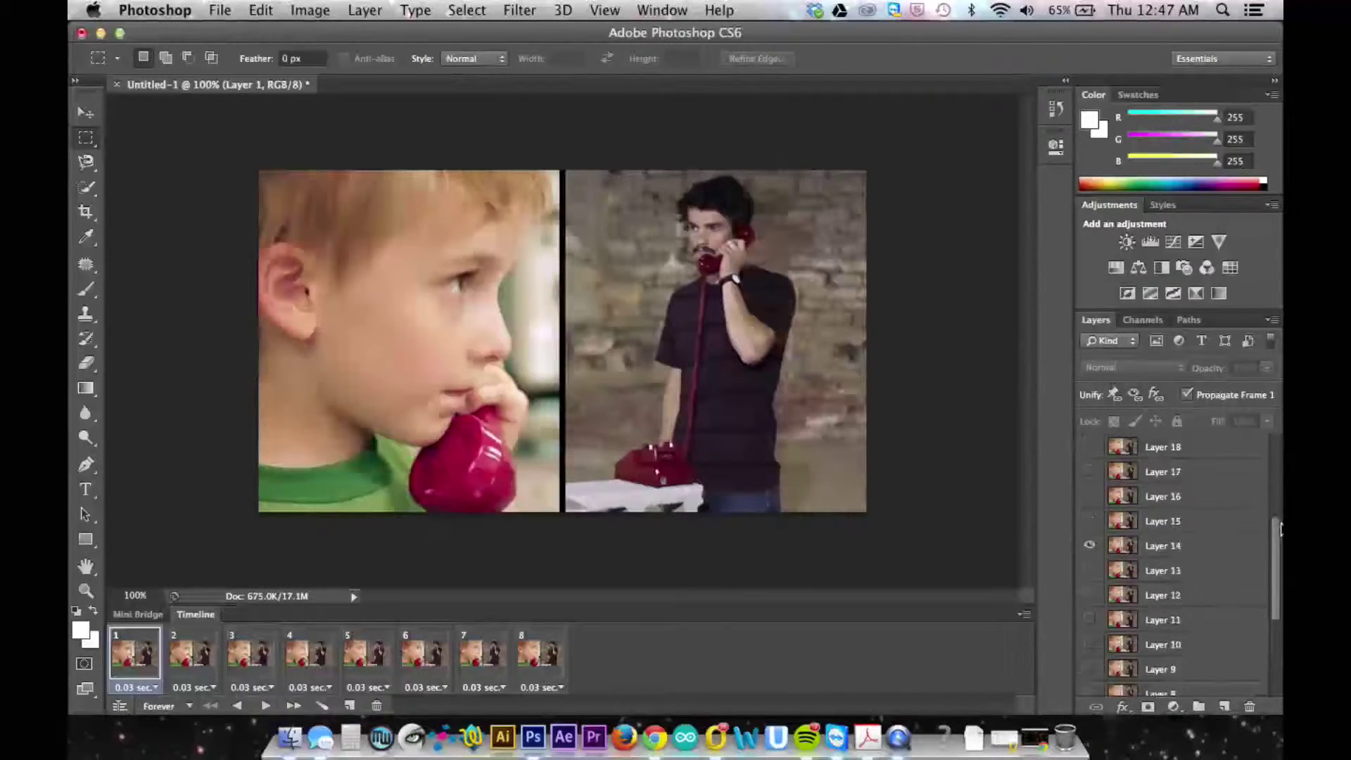
Make Layer 14 visible across all eight selected frames.
click(1151, 551)
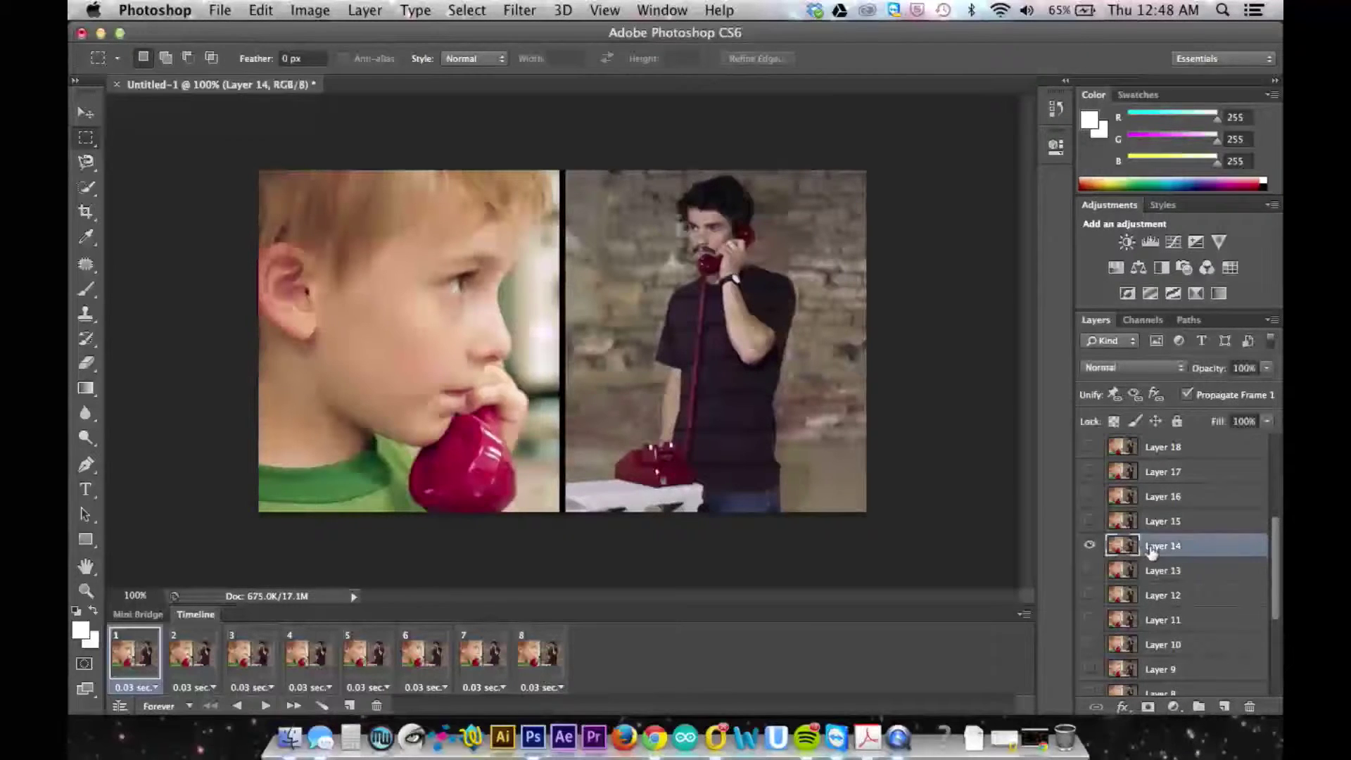
shift+click(533, 658)
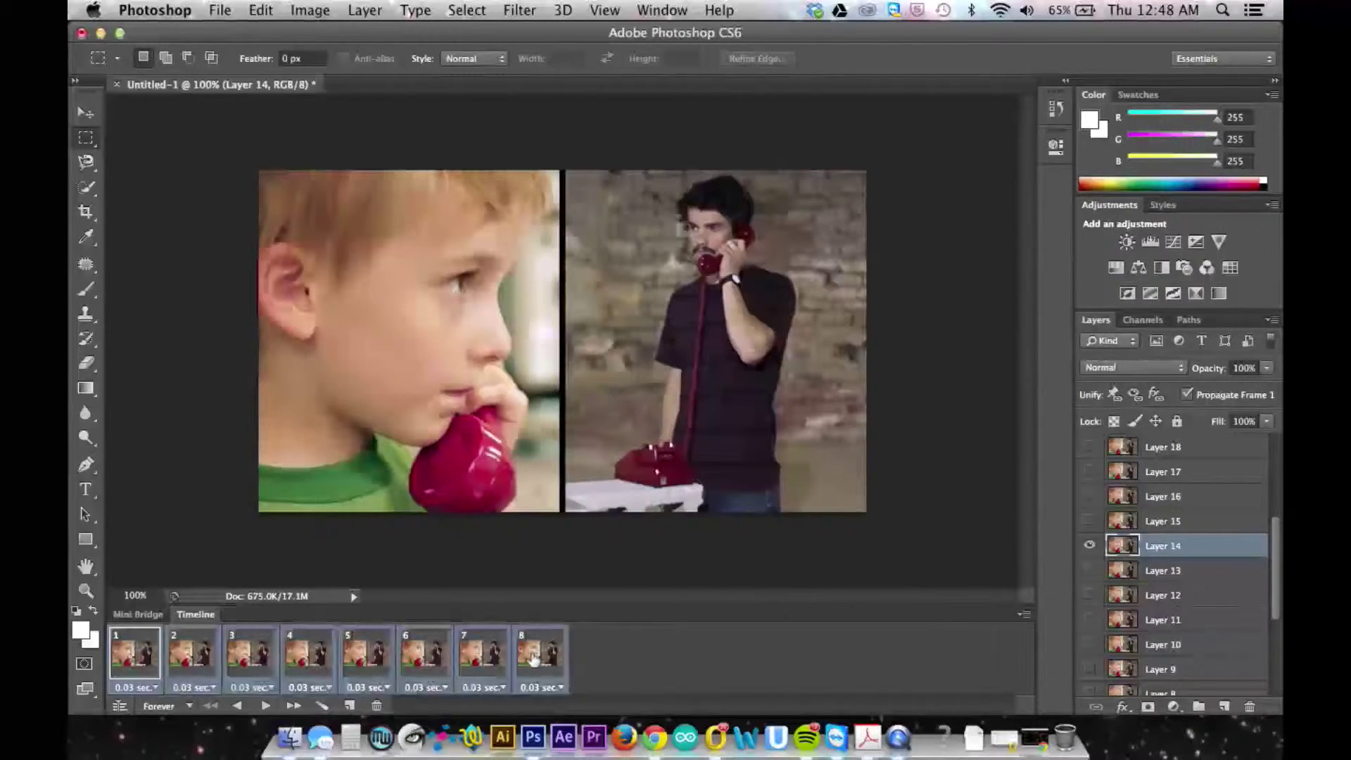
click(1090, 547)
click(1090, 547)
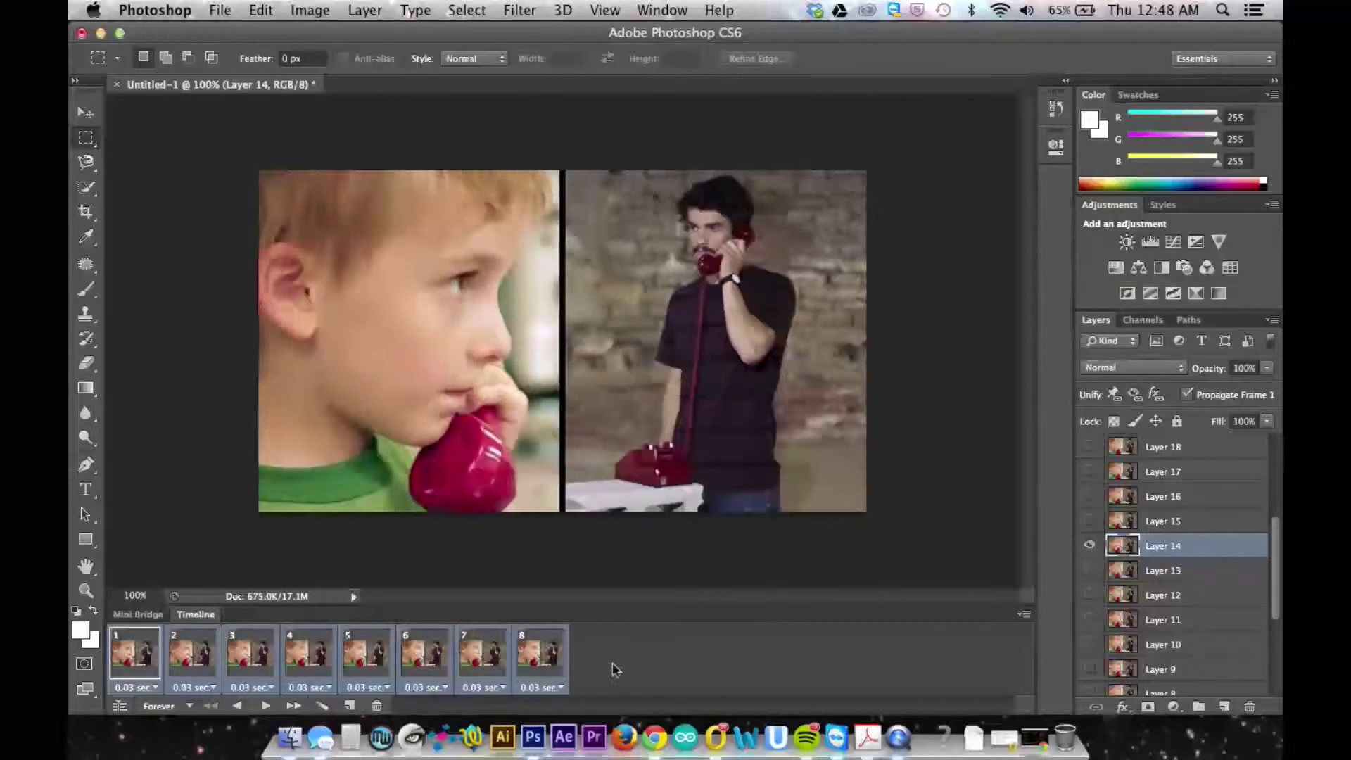
Check frames 2 through 8 for Layer 14, ending on frame 2.
click(375, 656)
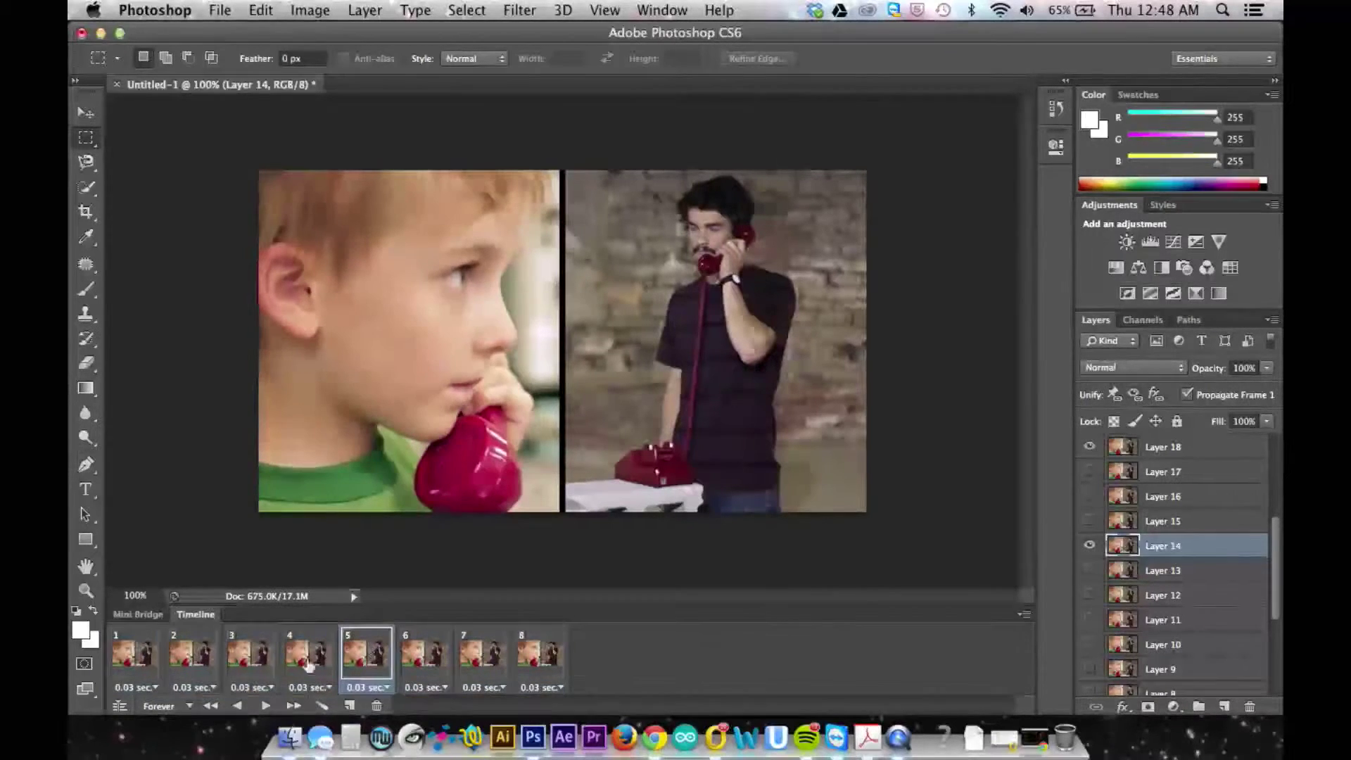
click(205, 661)
click(311, 661)
click(406, 649)
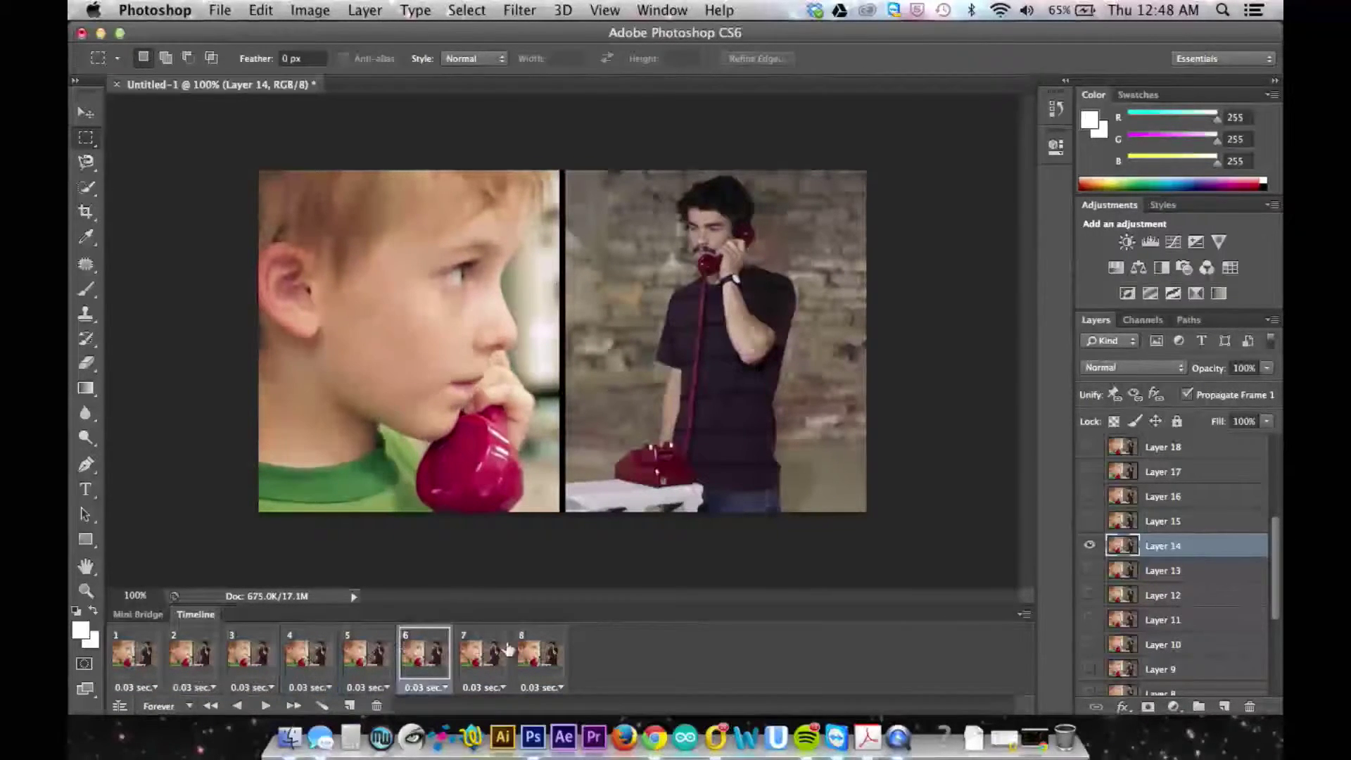
click(486, 653)
click(547, 655)
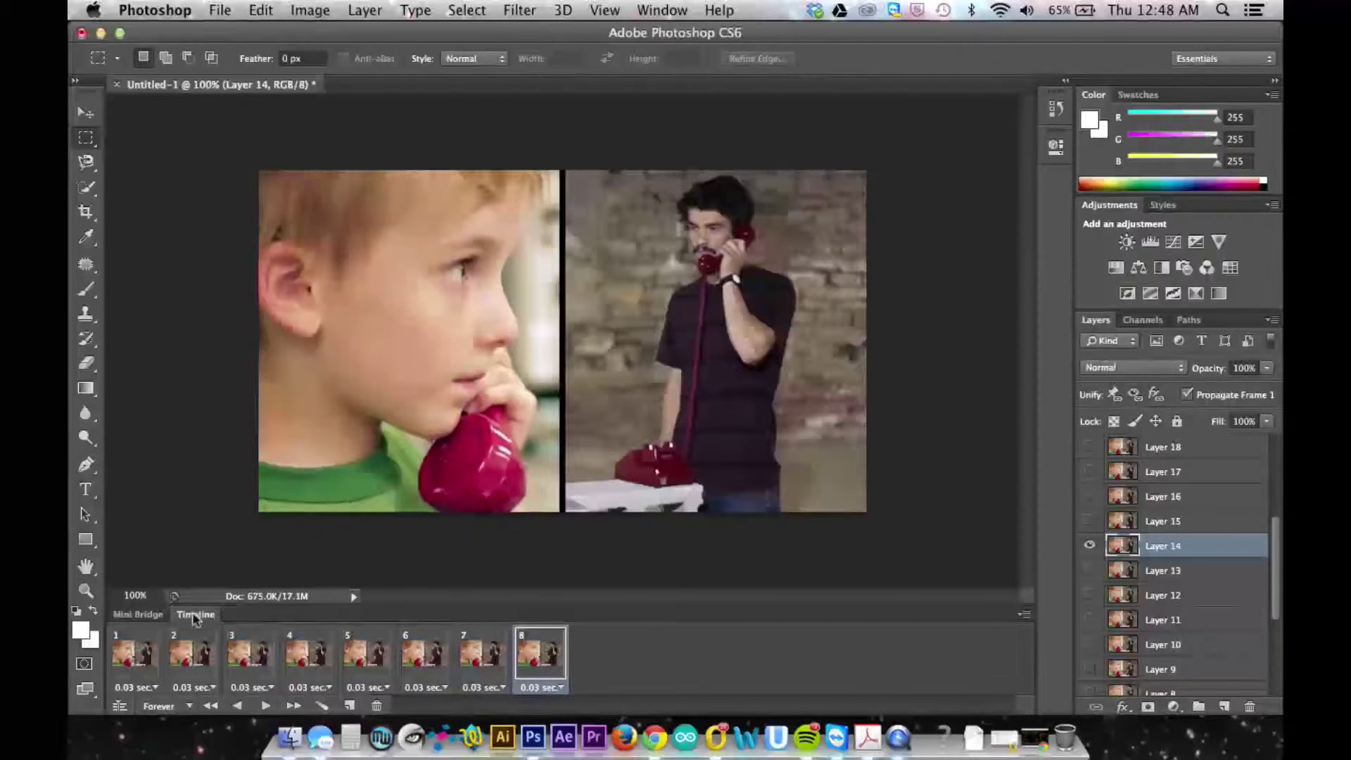
click(147, 665)
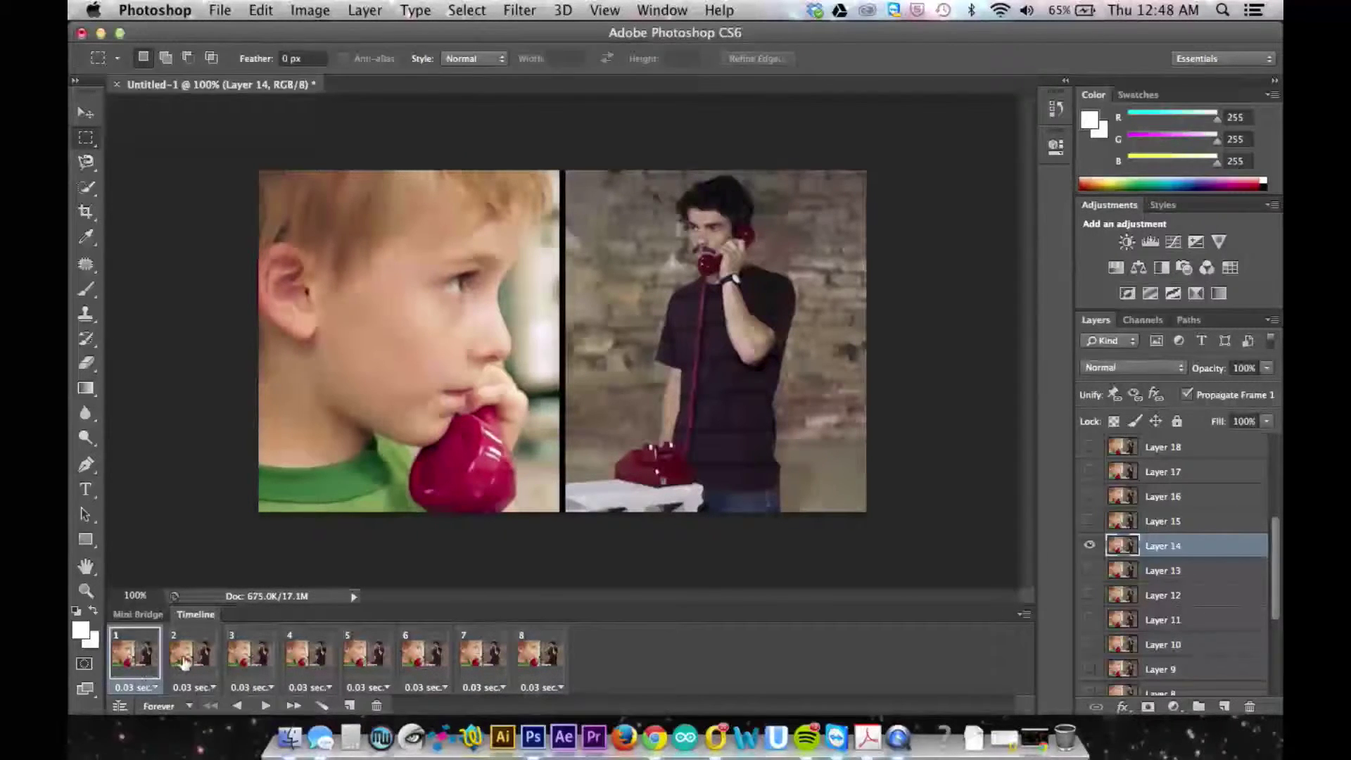
click(184, 661)
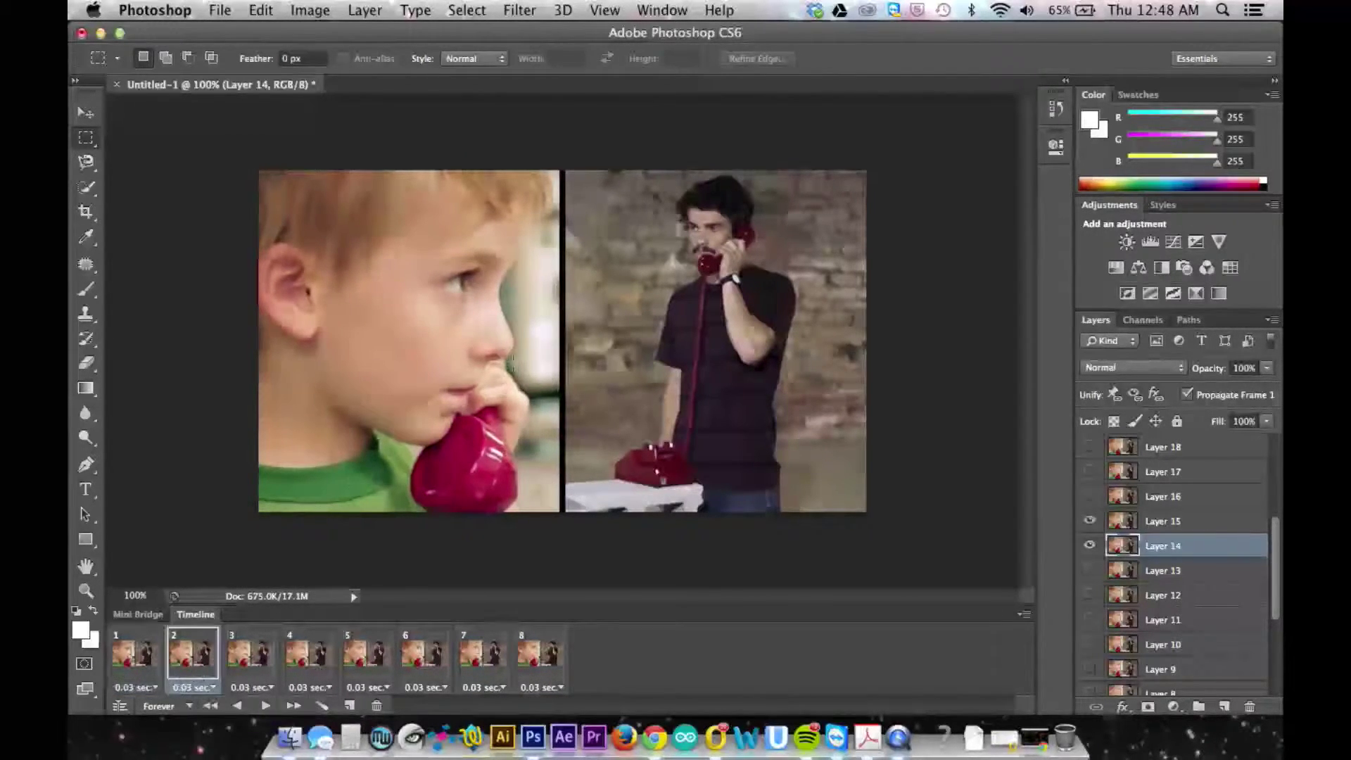
Draw an elliptical selection around the man's eyes and feather it by 4.2 px.
click(90, 146)
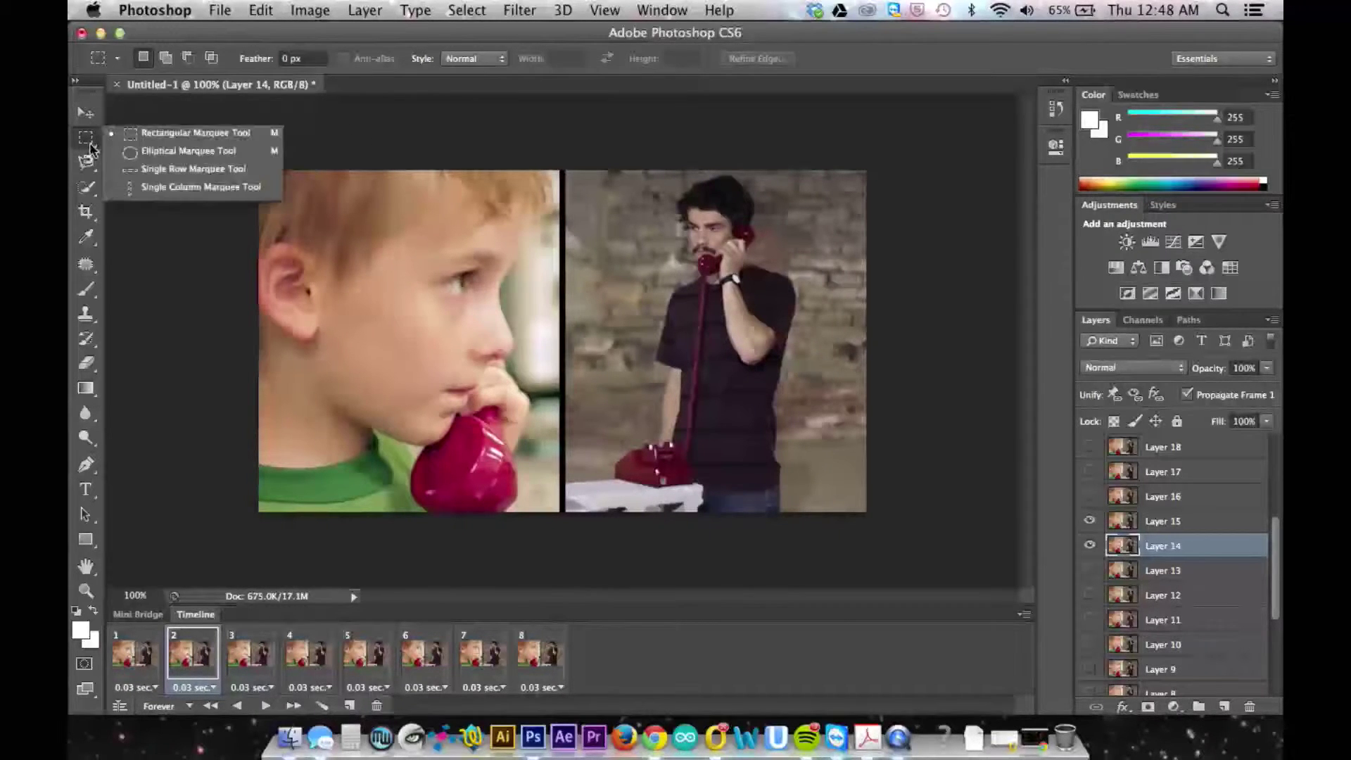
click(121, 152)
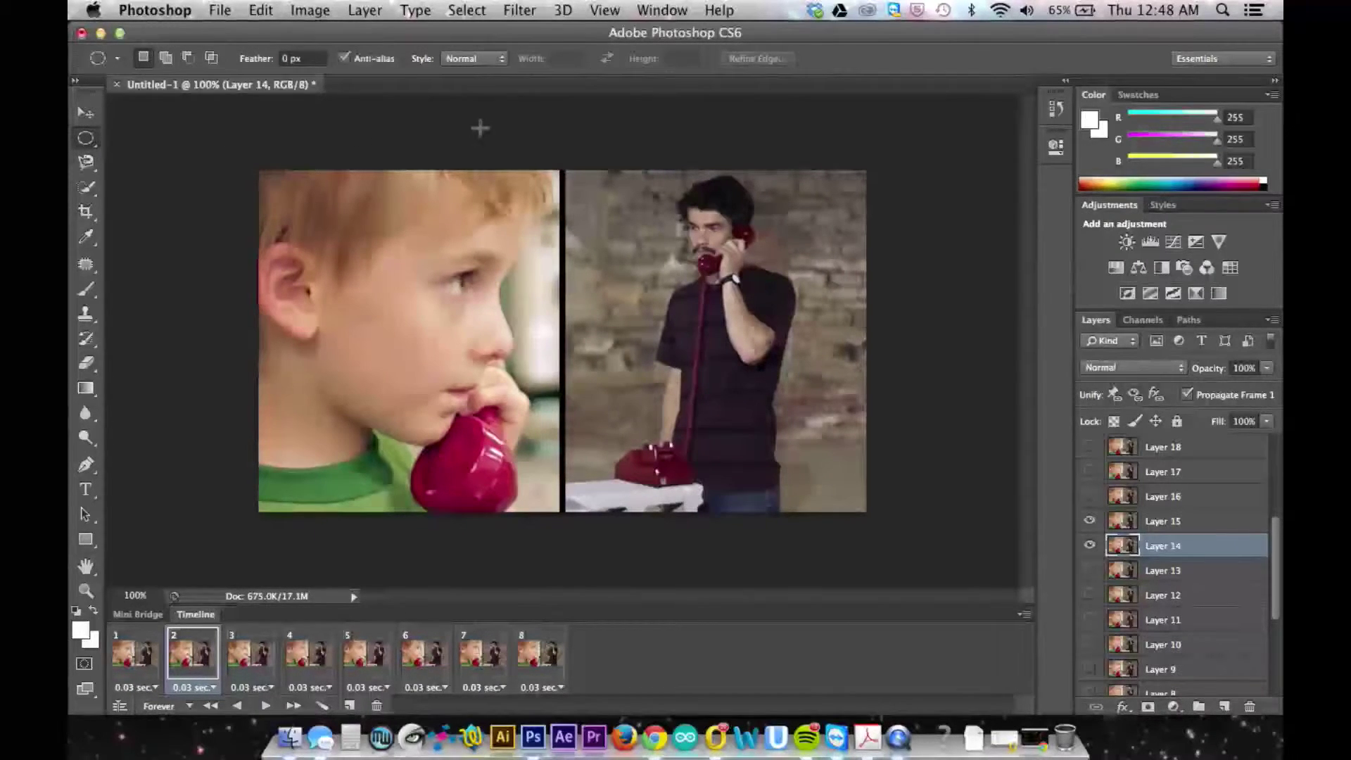
drag(681, 217, 732, 241)
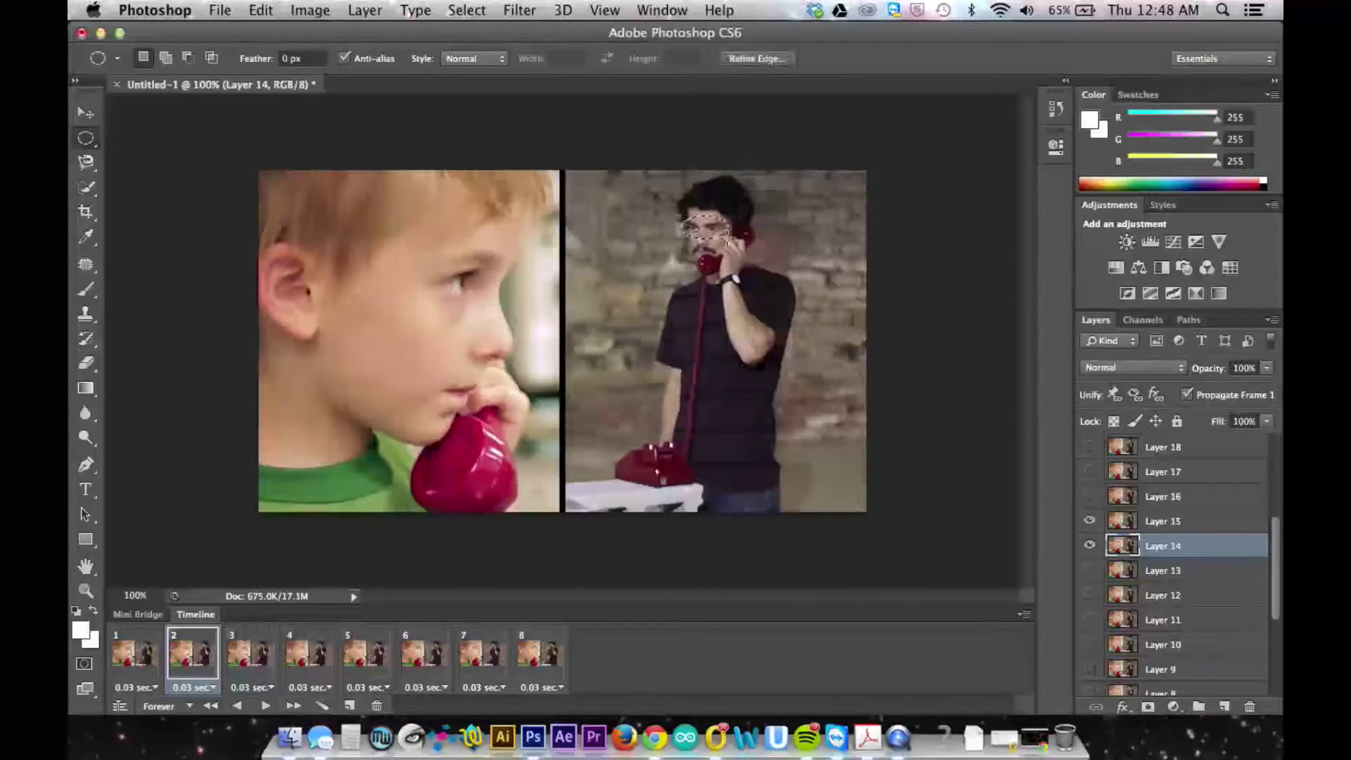
click(754, 60)
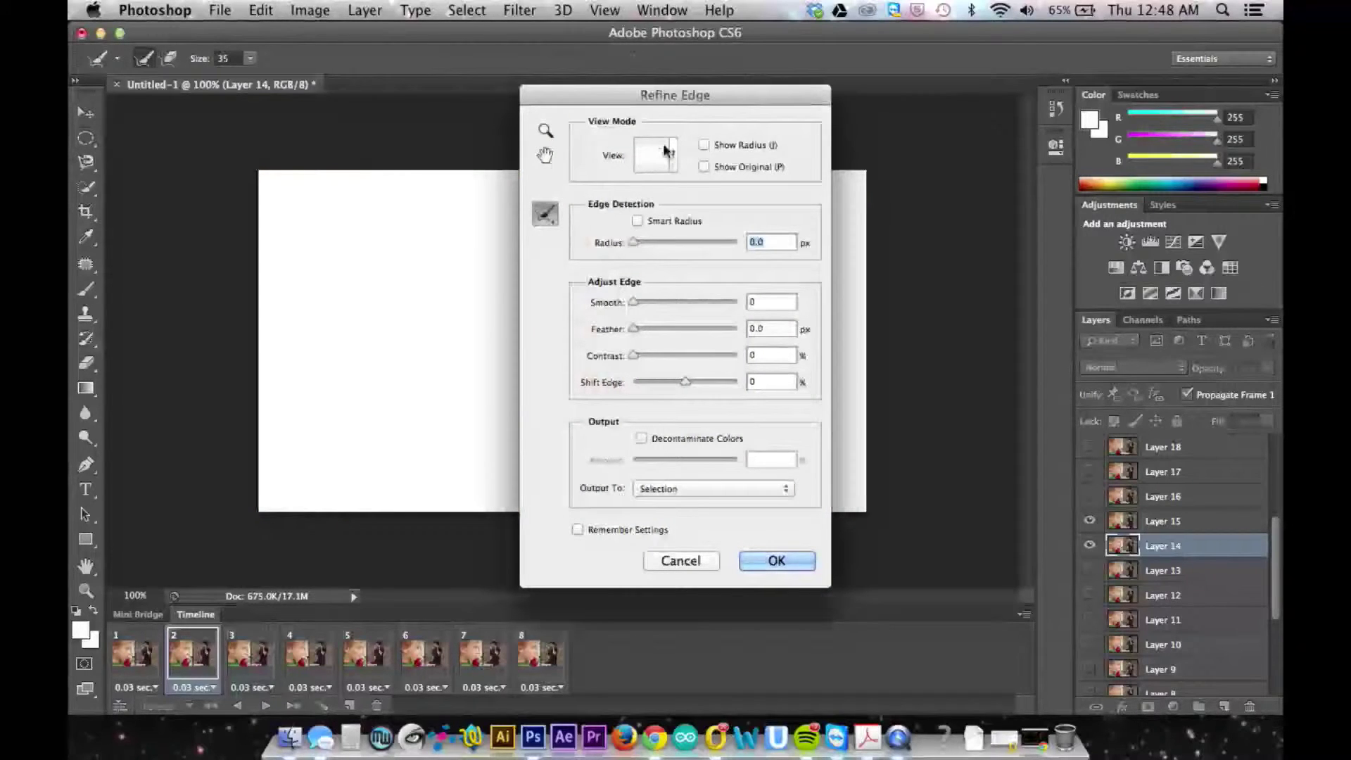
drag(670, 102, 901, 120)
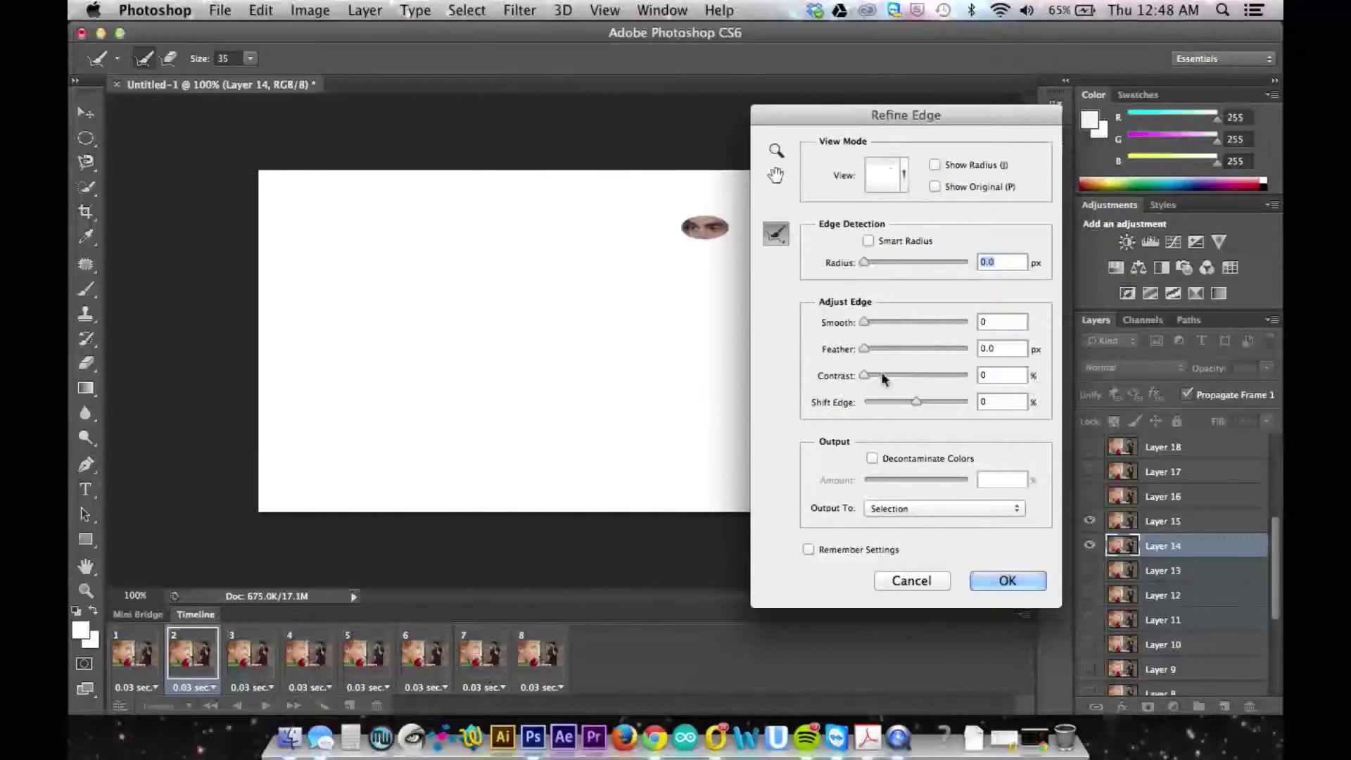
drag(865, 349, 889, 354)
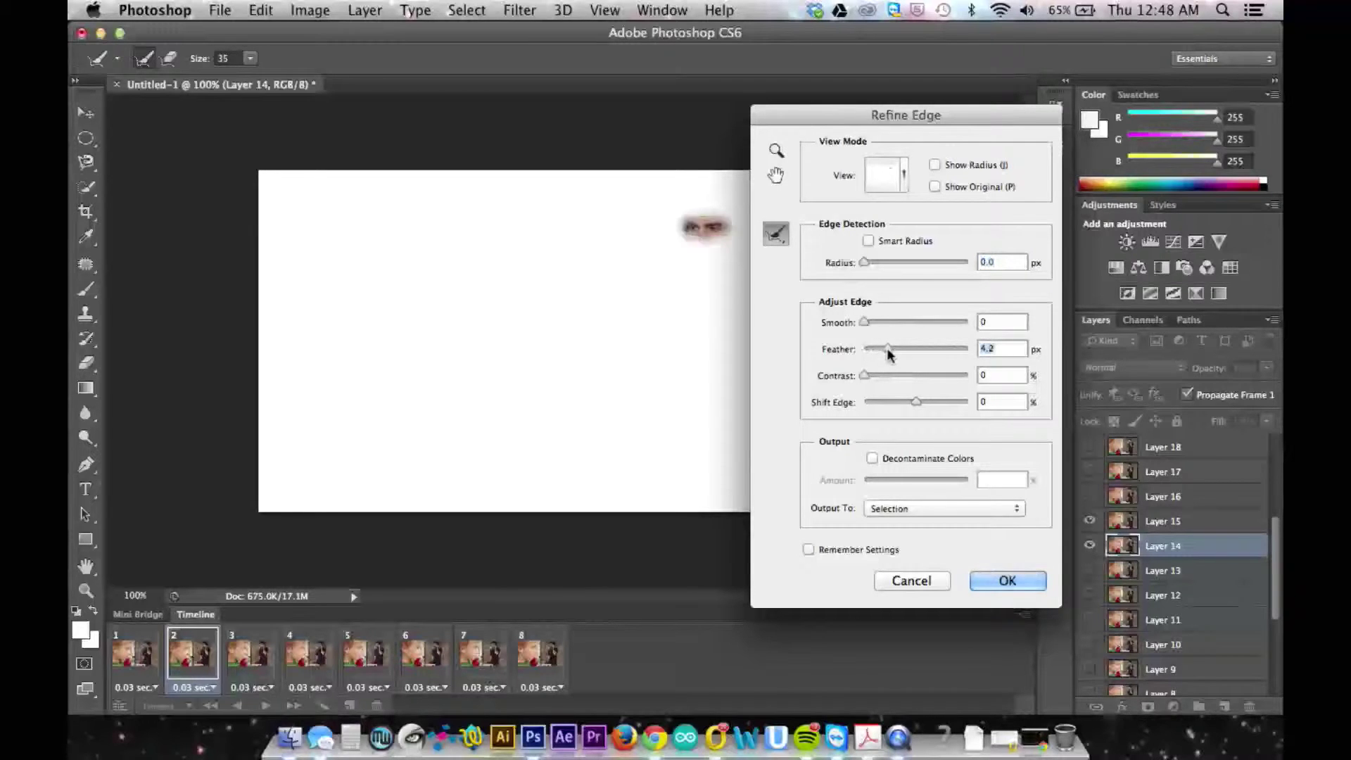
click(986, 581)
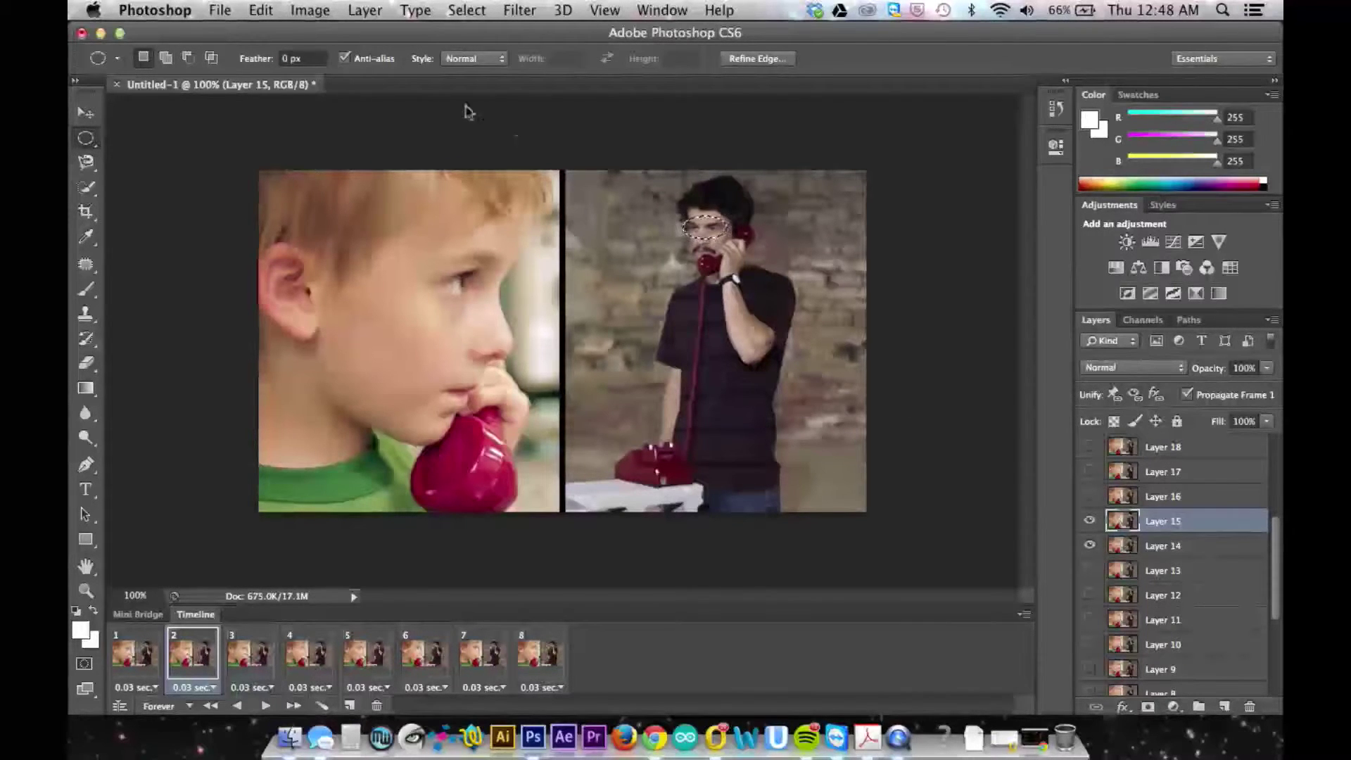
Invert the selection and clear everything outside the eyes on Layers 15 and 16.
click(380, 10)
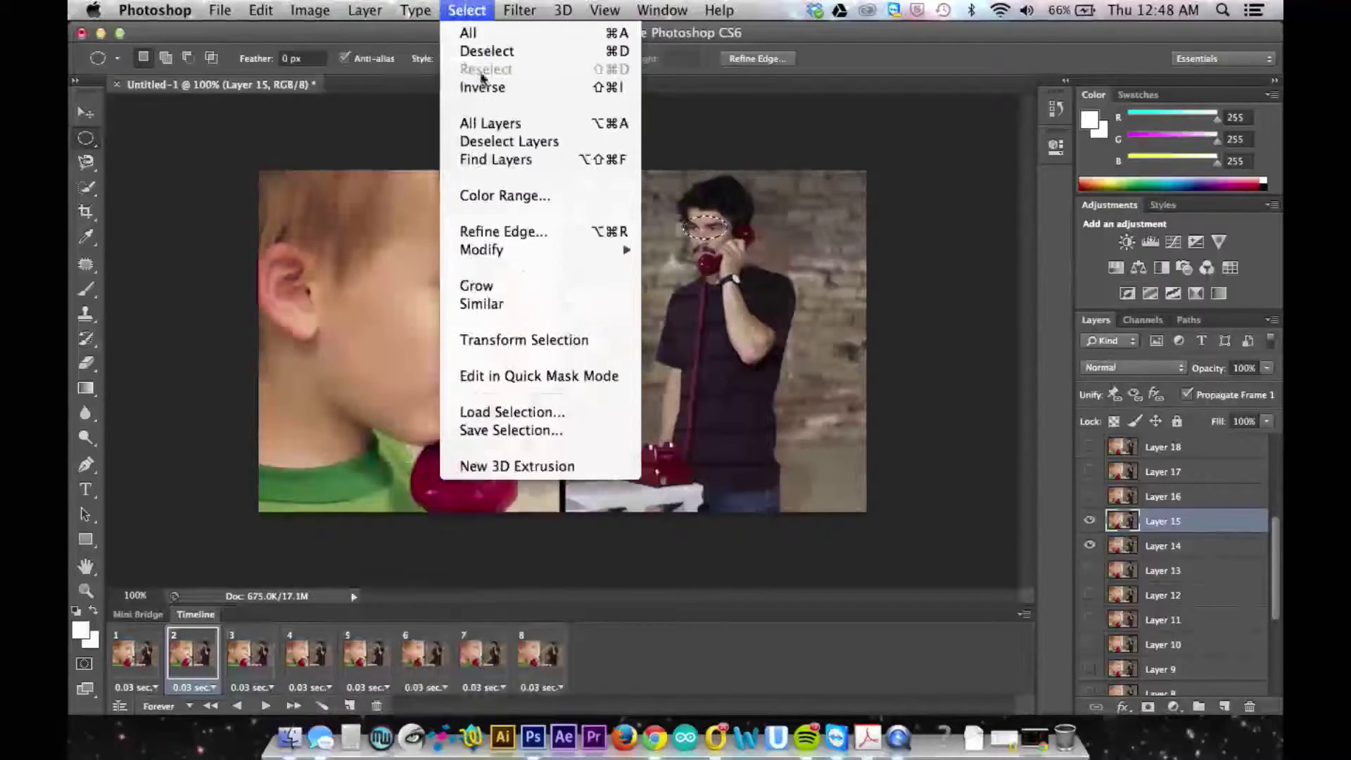
click(483, 86)
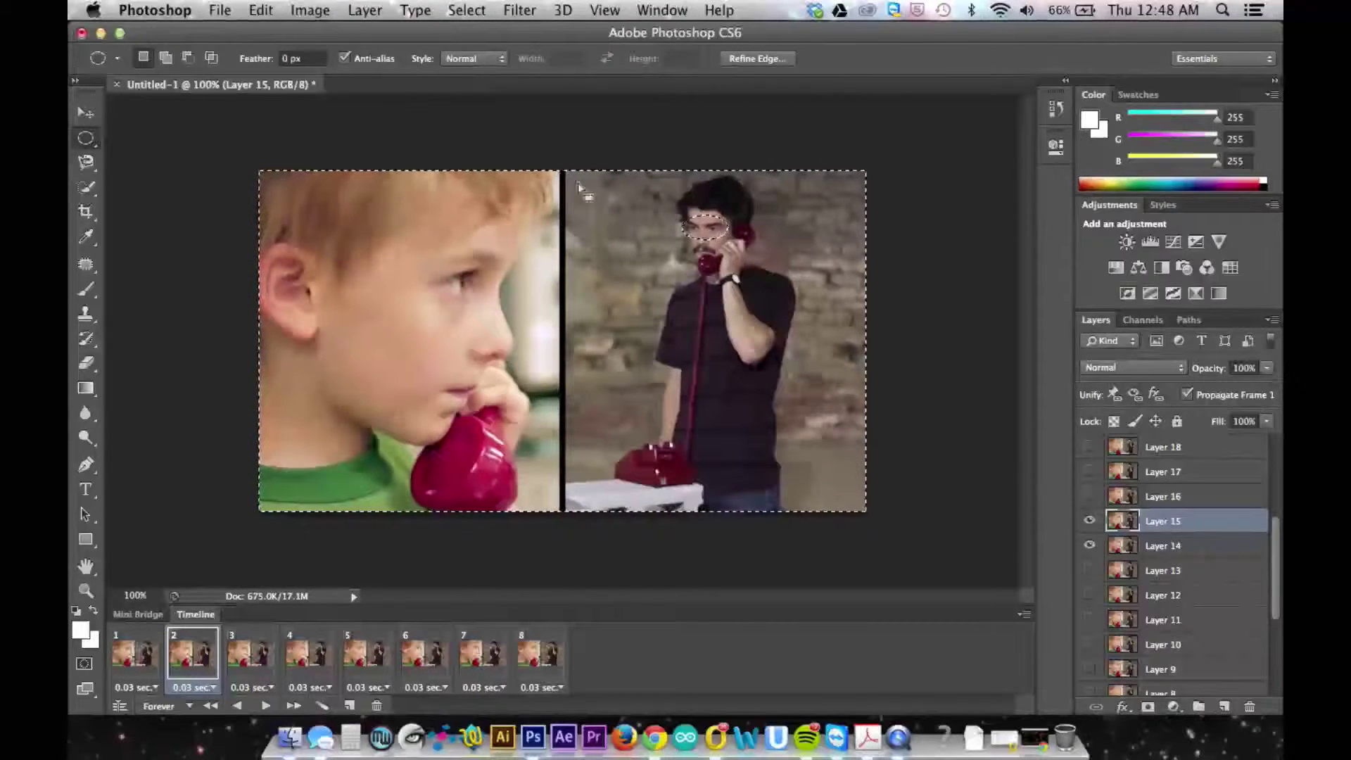
key(Delete)
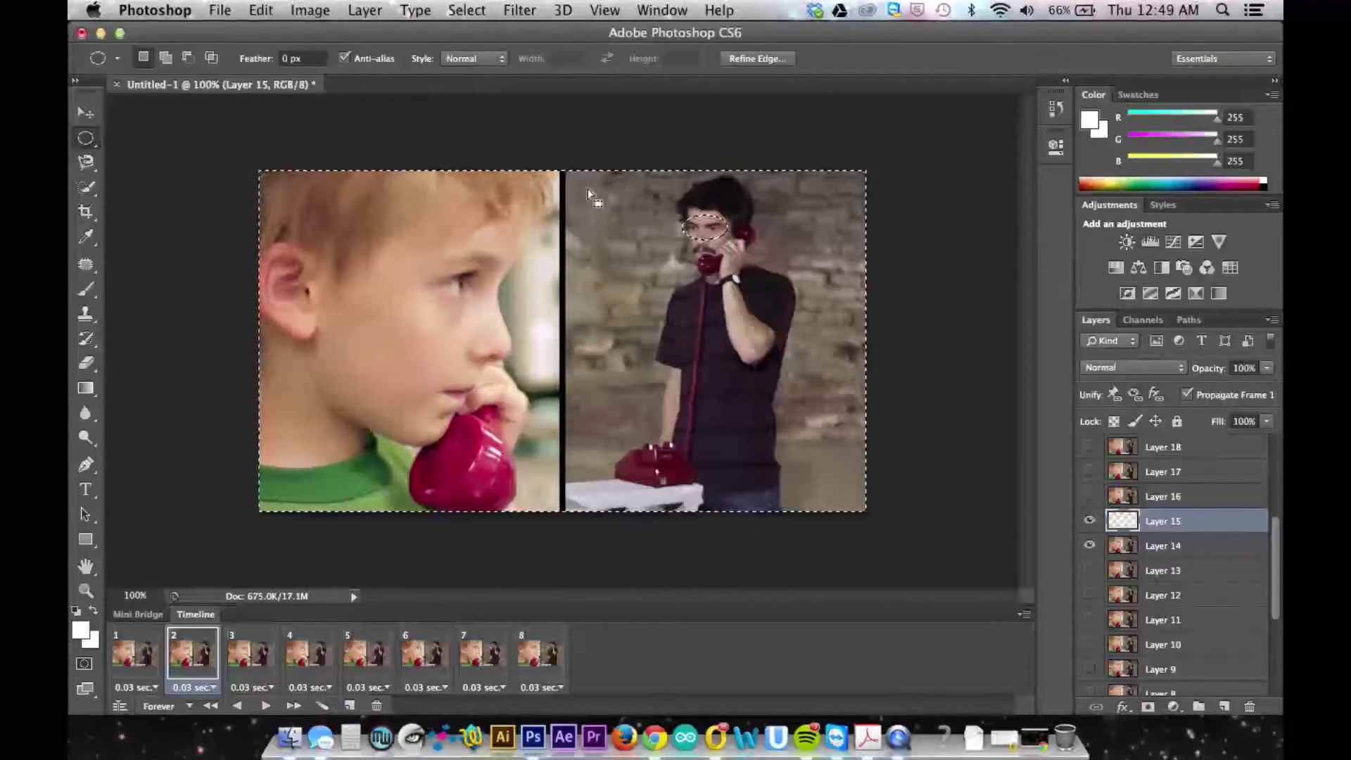
click(262, 651)
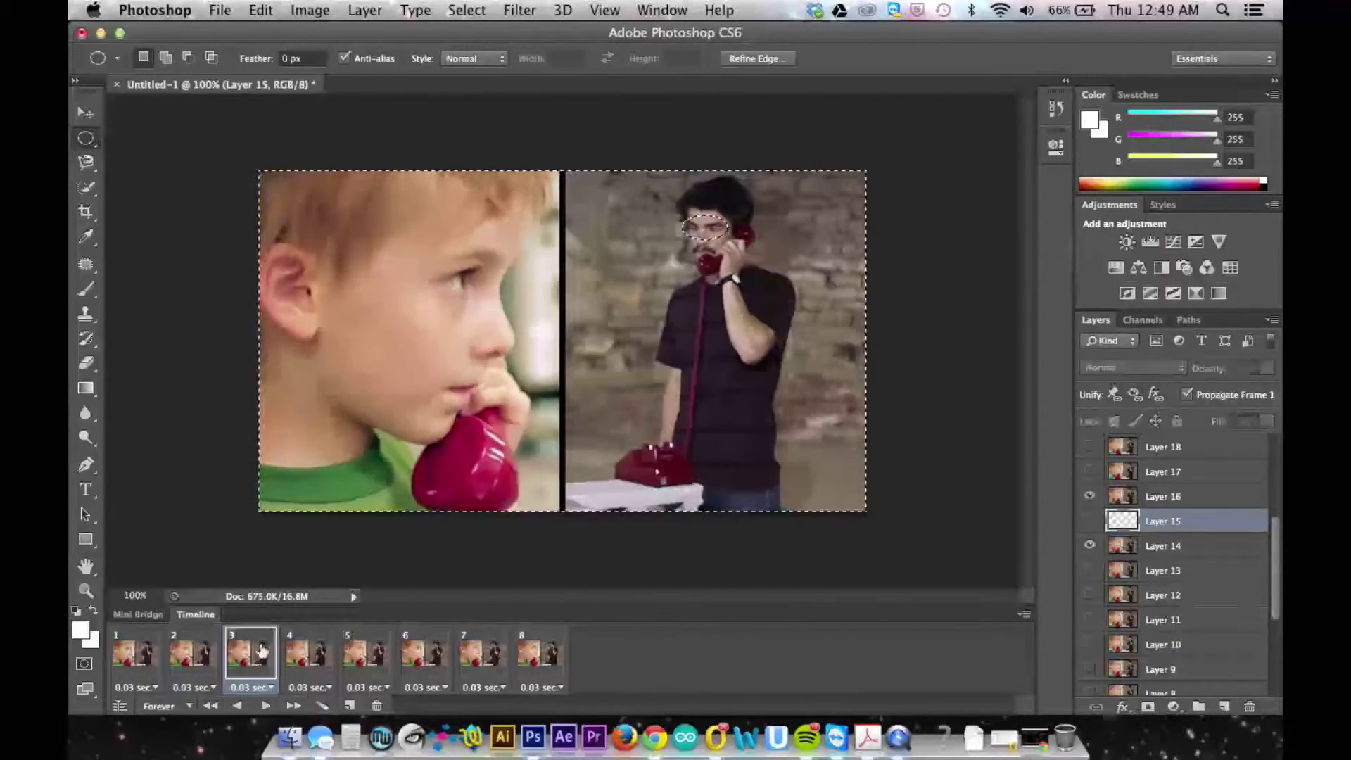
click(1173, 498)
key(Delete)
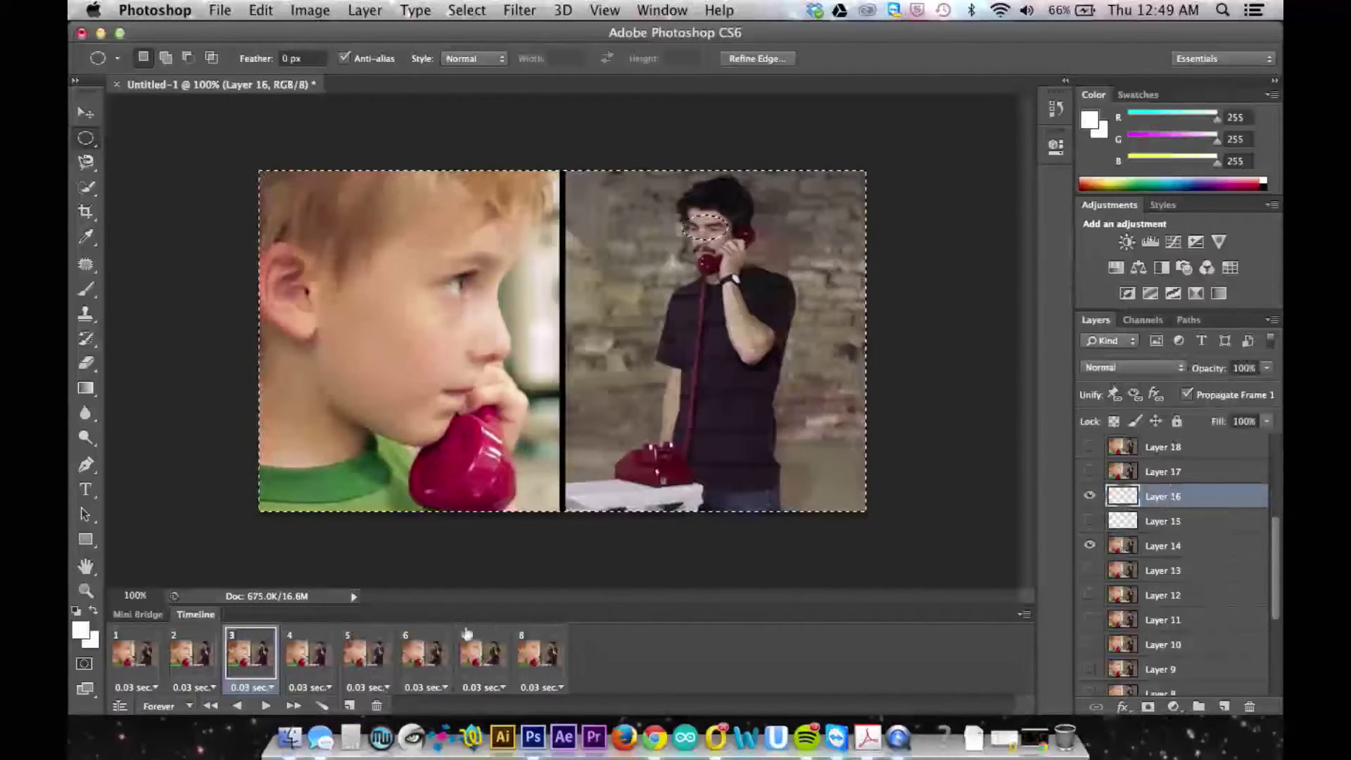
Clear everything outside the eyes on Layers 17, 18 and 19 for frames 4–6.
click(301, 674)
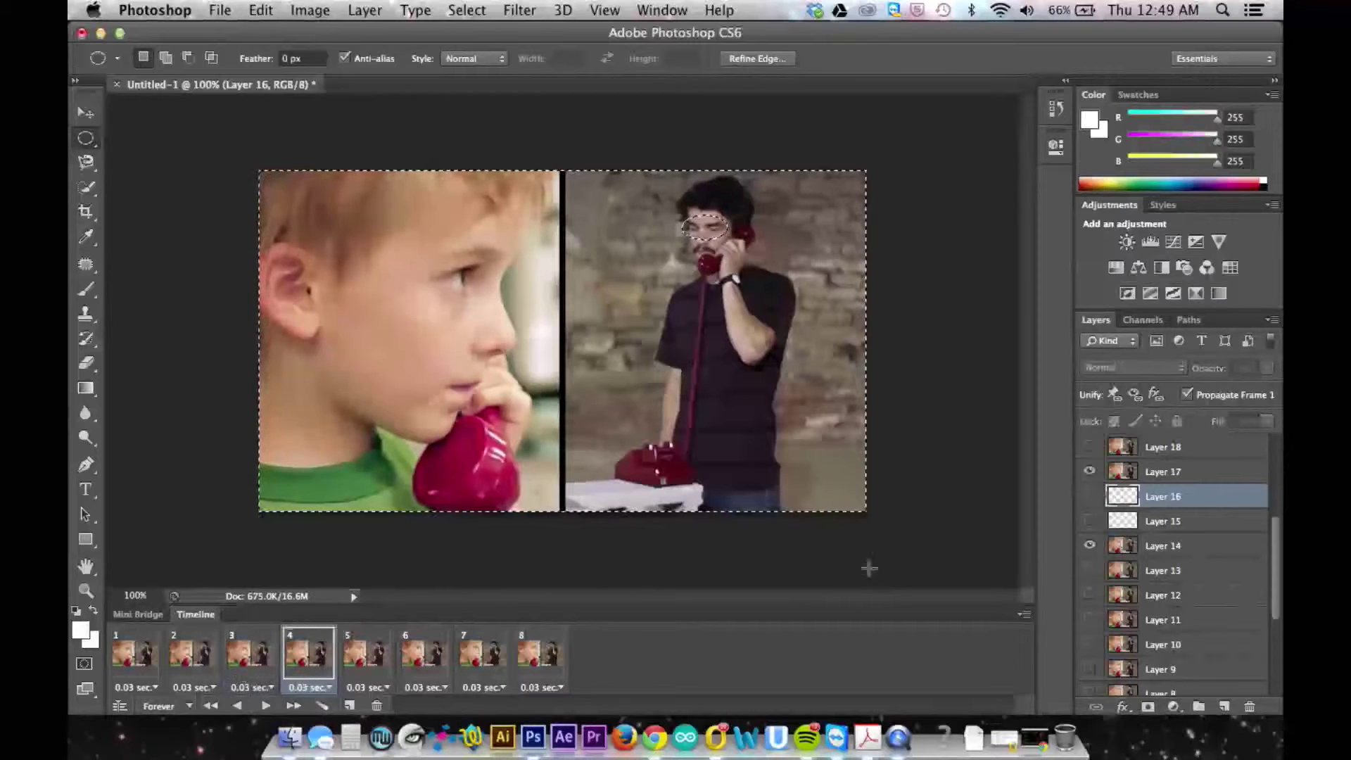
click(1182, 477)
key(Delete)
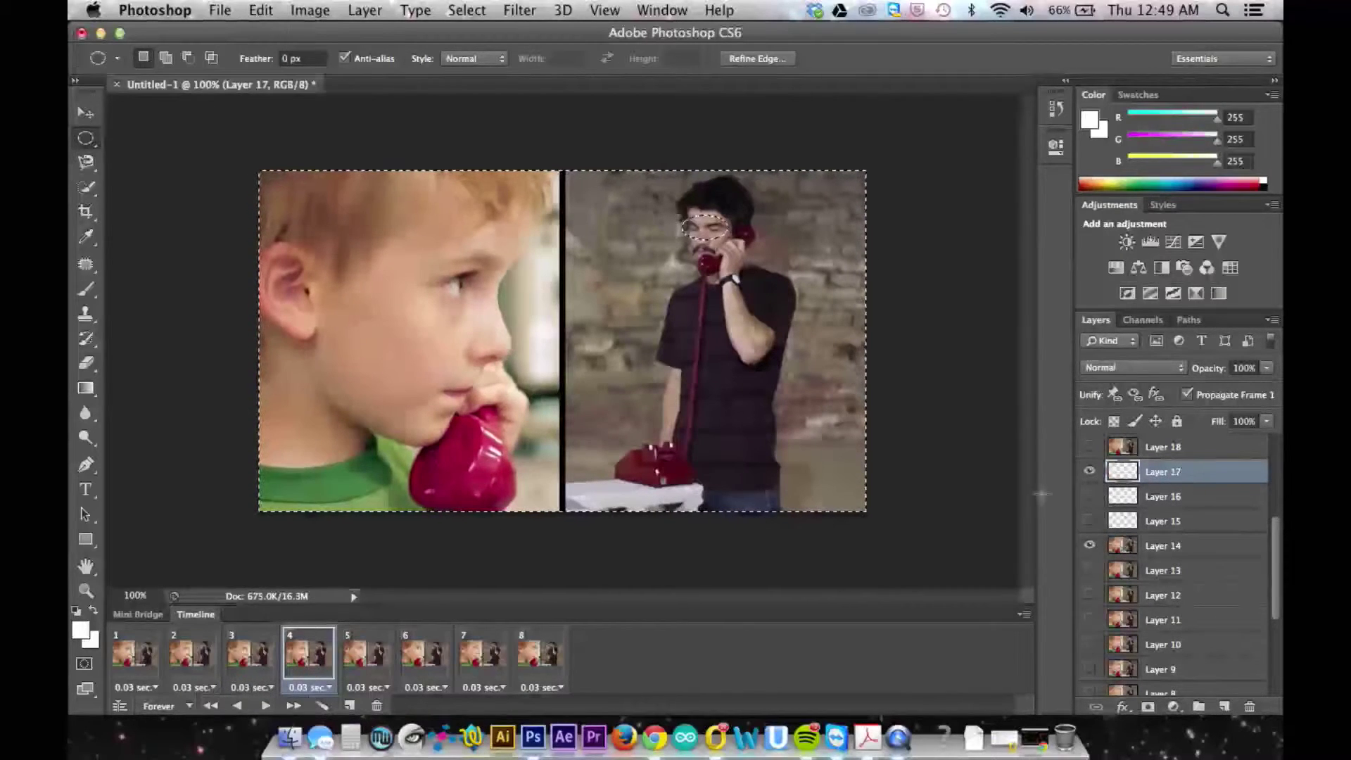
click(372, 672)
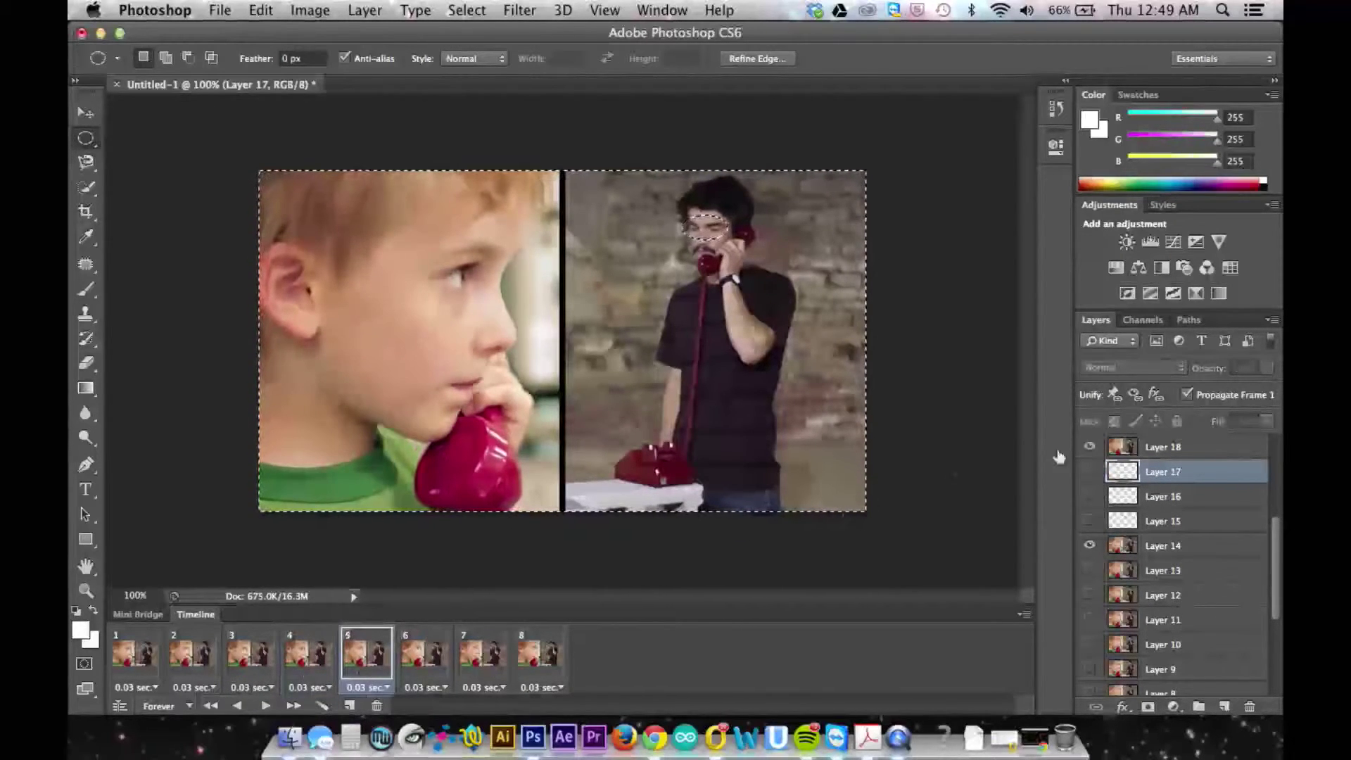
click(1160, 451)
key(Delete)
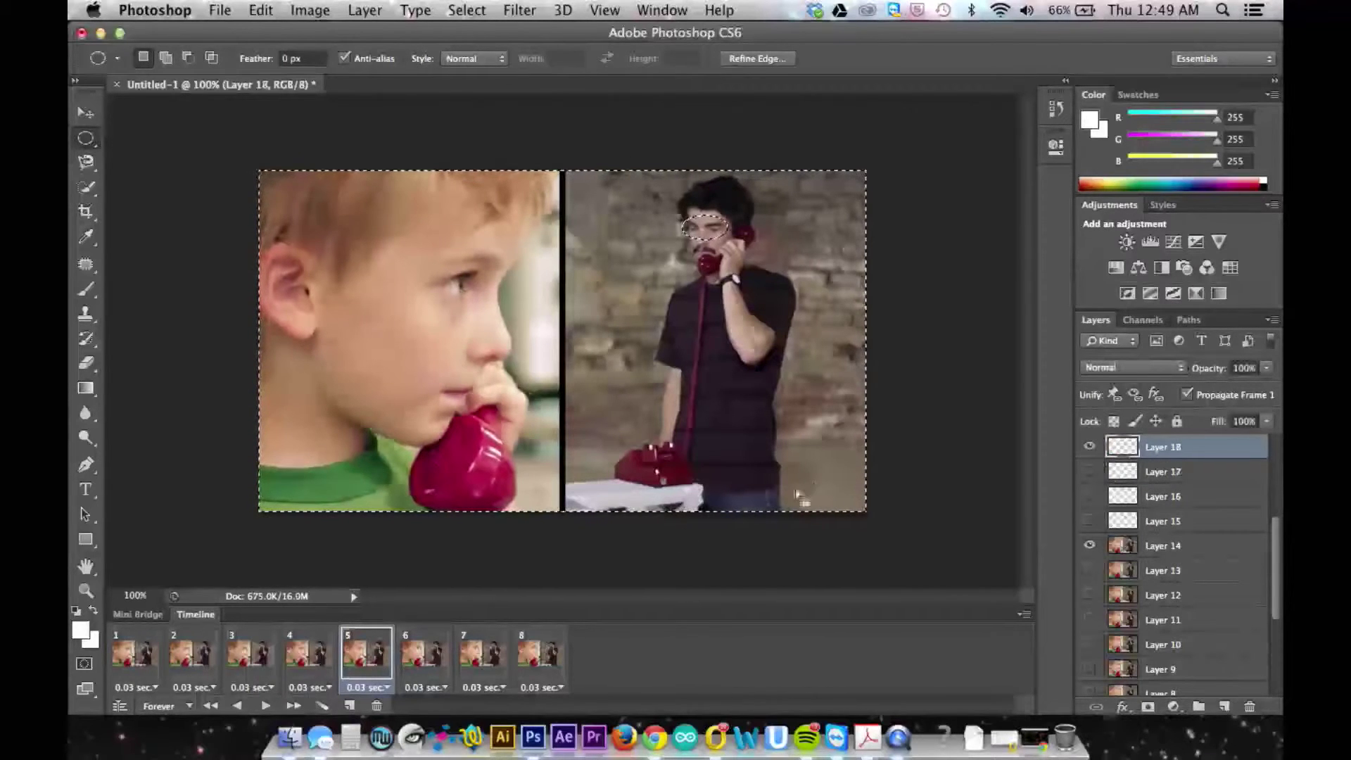
click(411, 669)
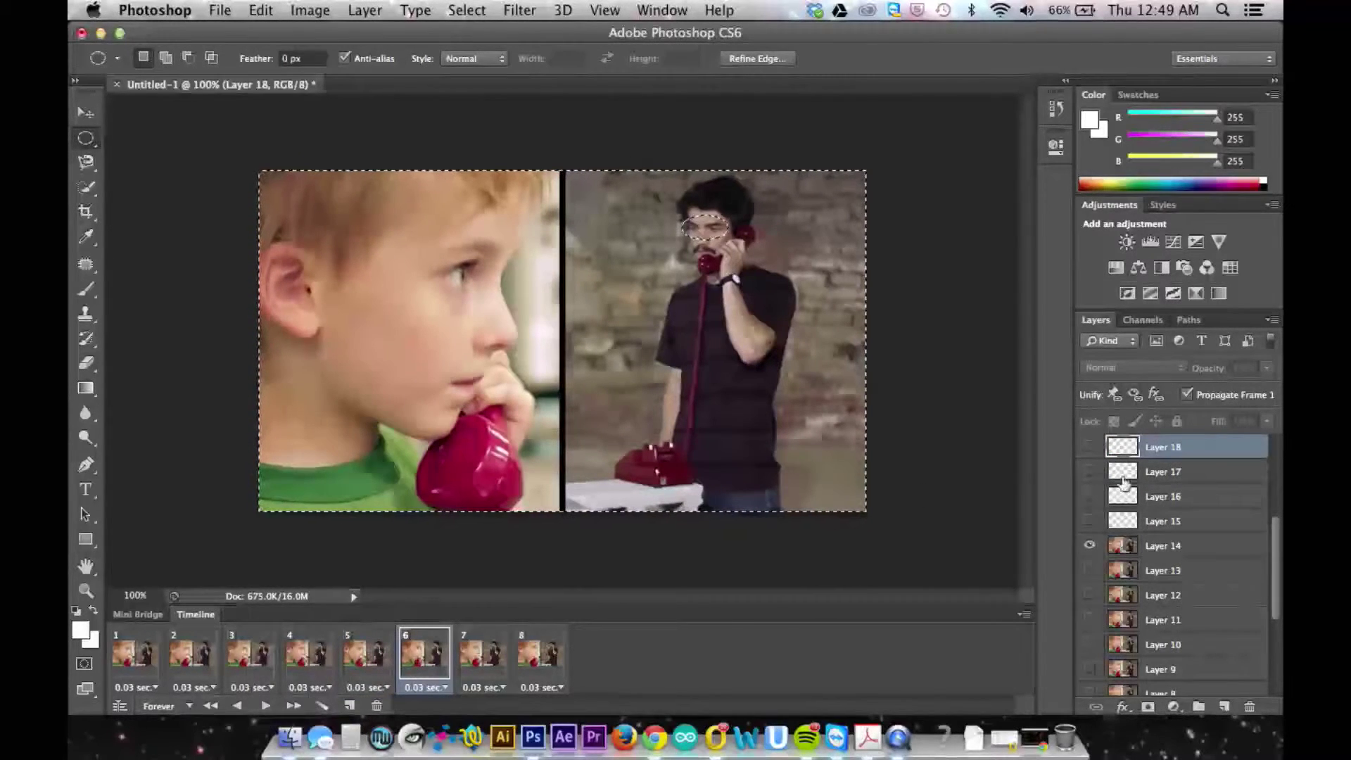
drag(1278, 551, 1278, 531)
click(1157, 478)
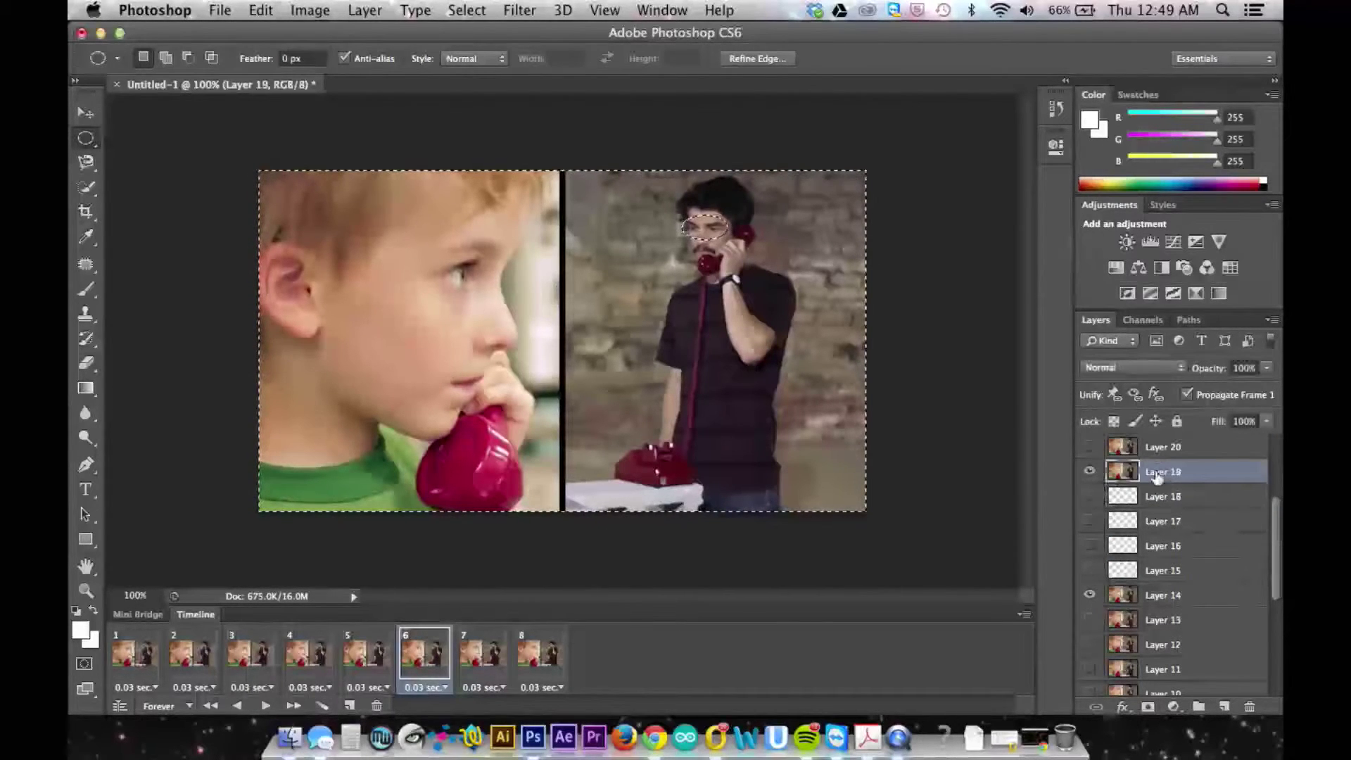
key(Delete)
Clear Layers 20 and 21 for frames 7–8, then play the blink.
click(485, 663)
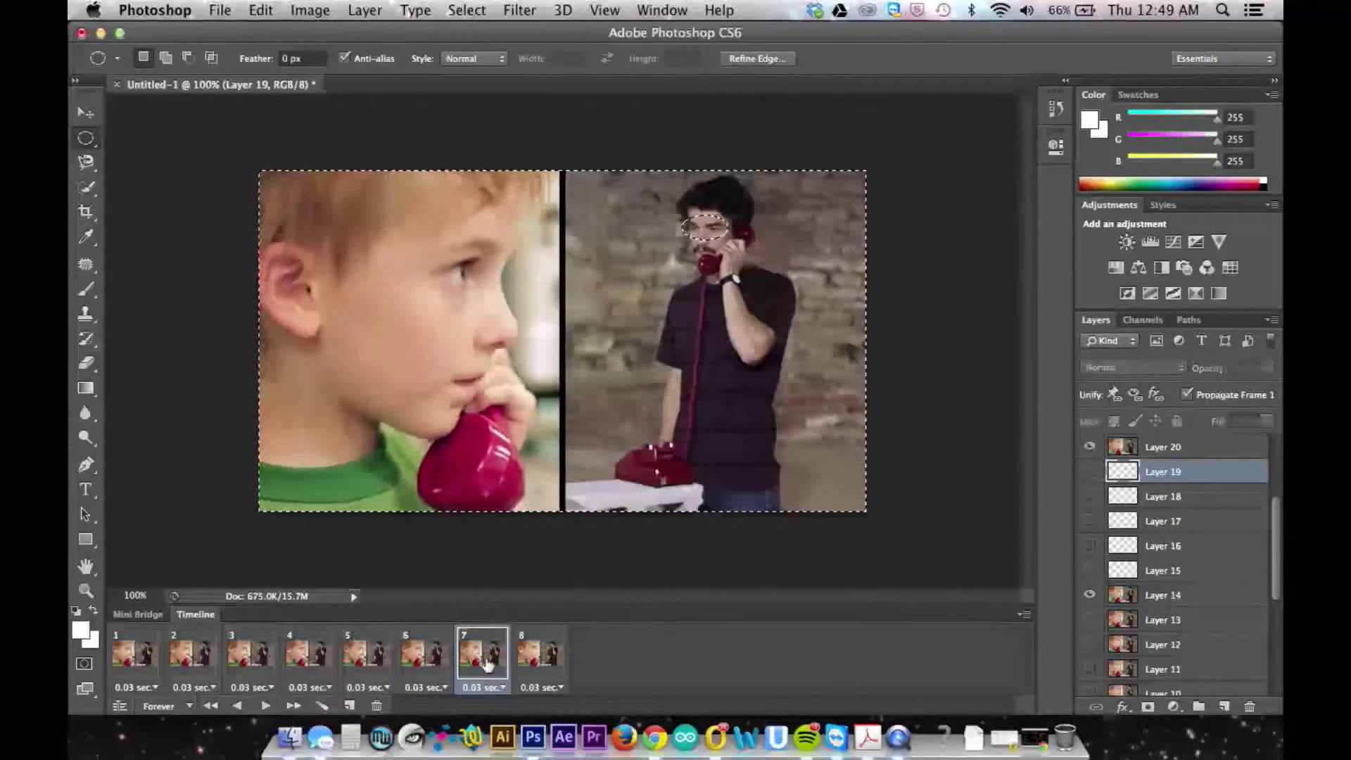
click(1189, 454)
key(Delete)
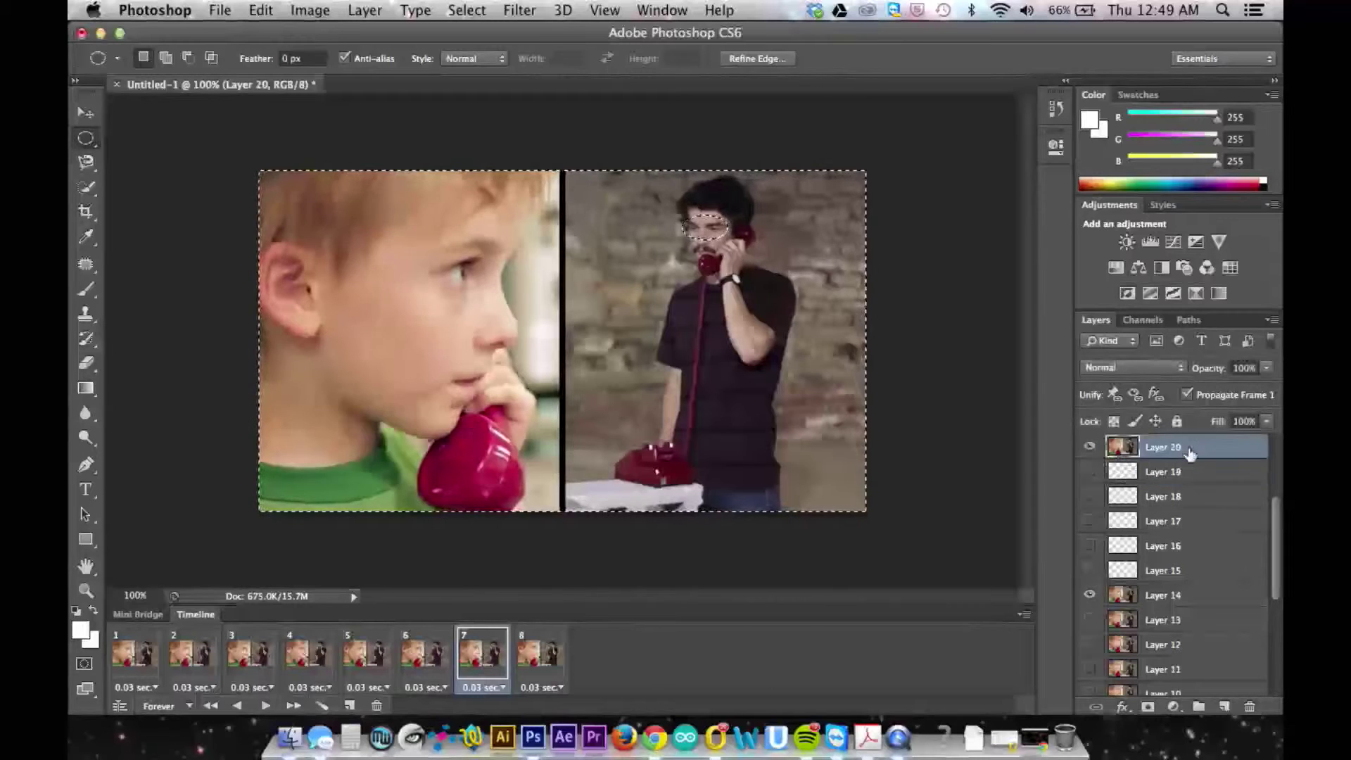
drag(1278, 529, 1278, 502)
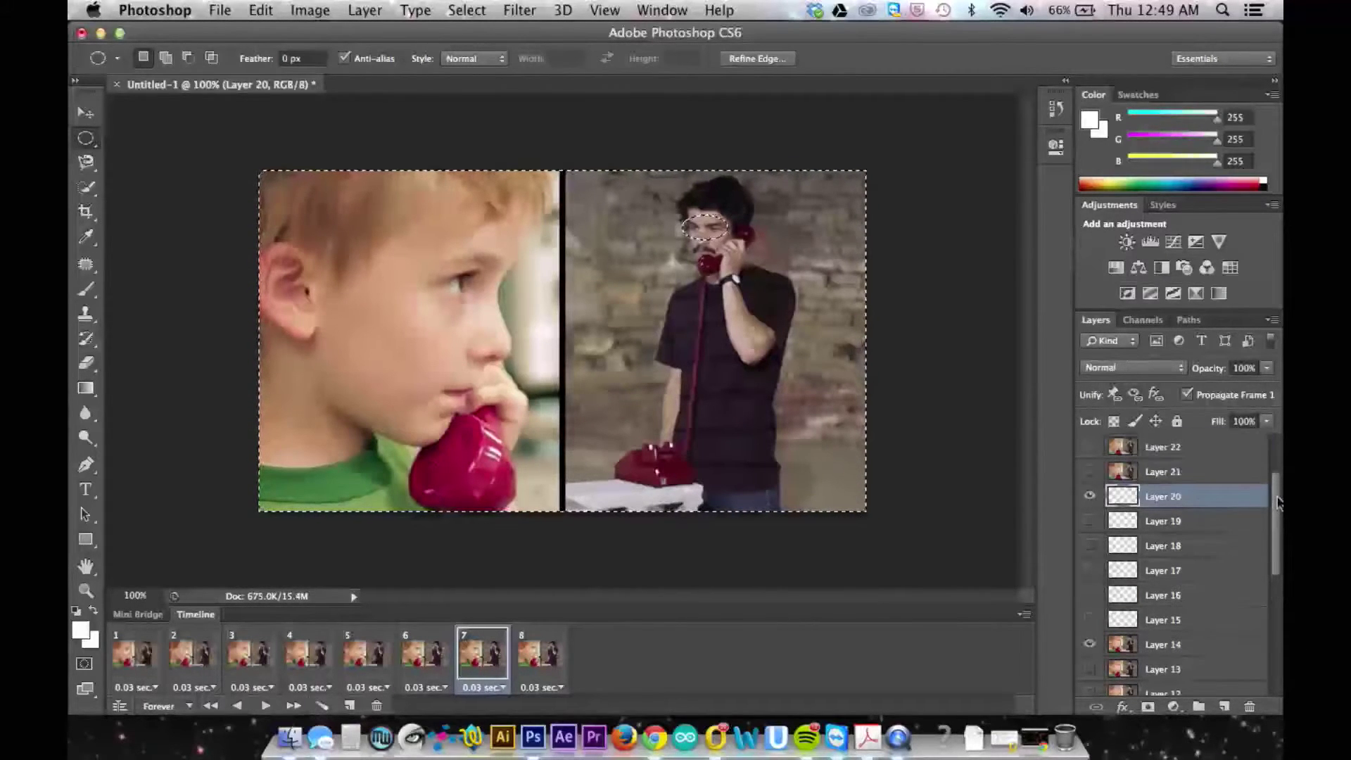
click(540, 655)
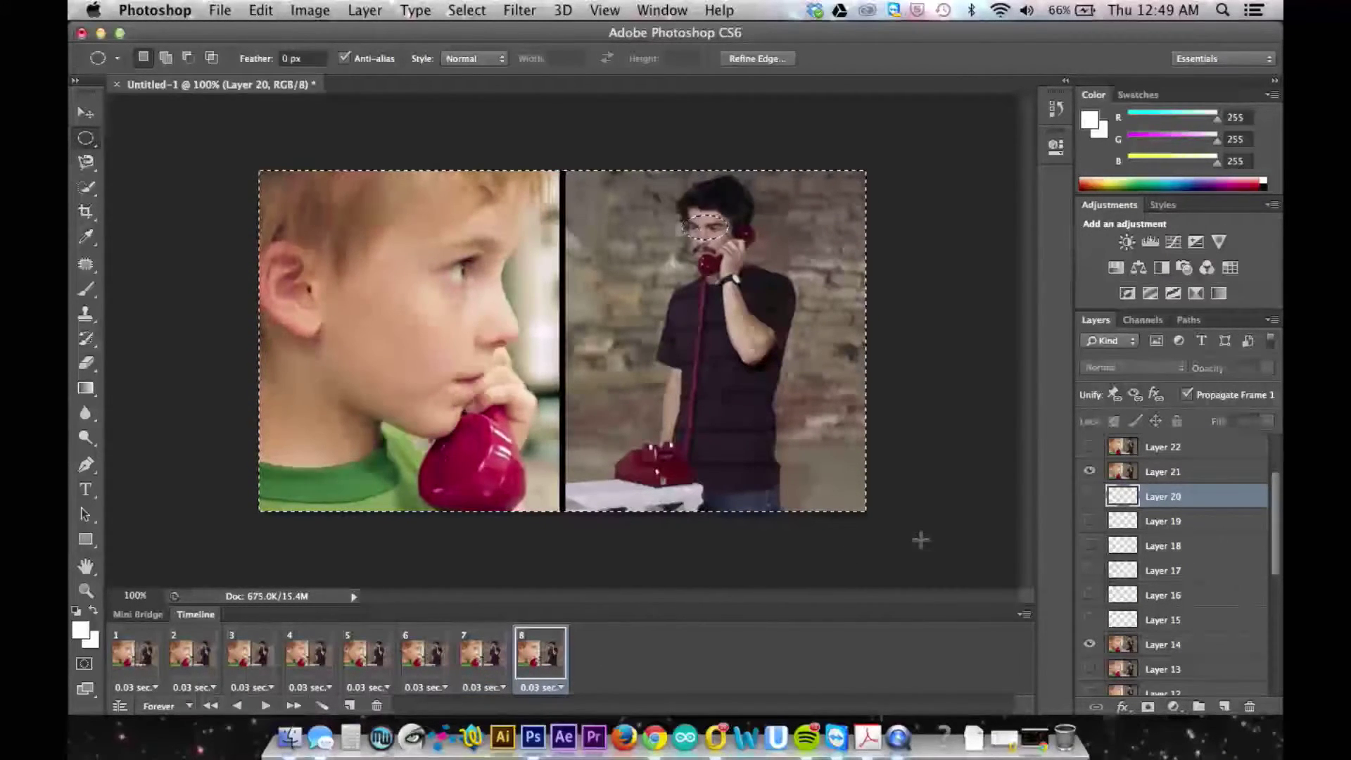
click(1162, 472)
key(Delete)
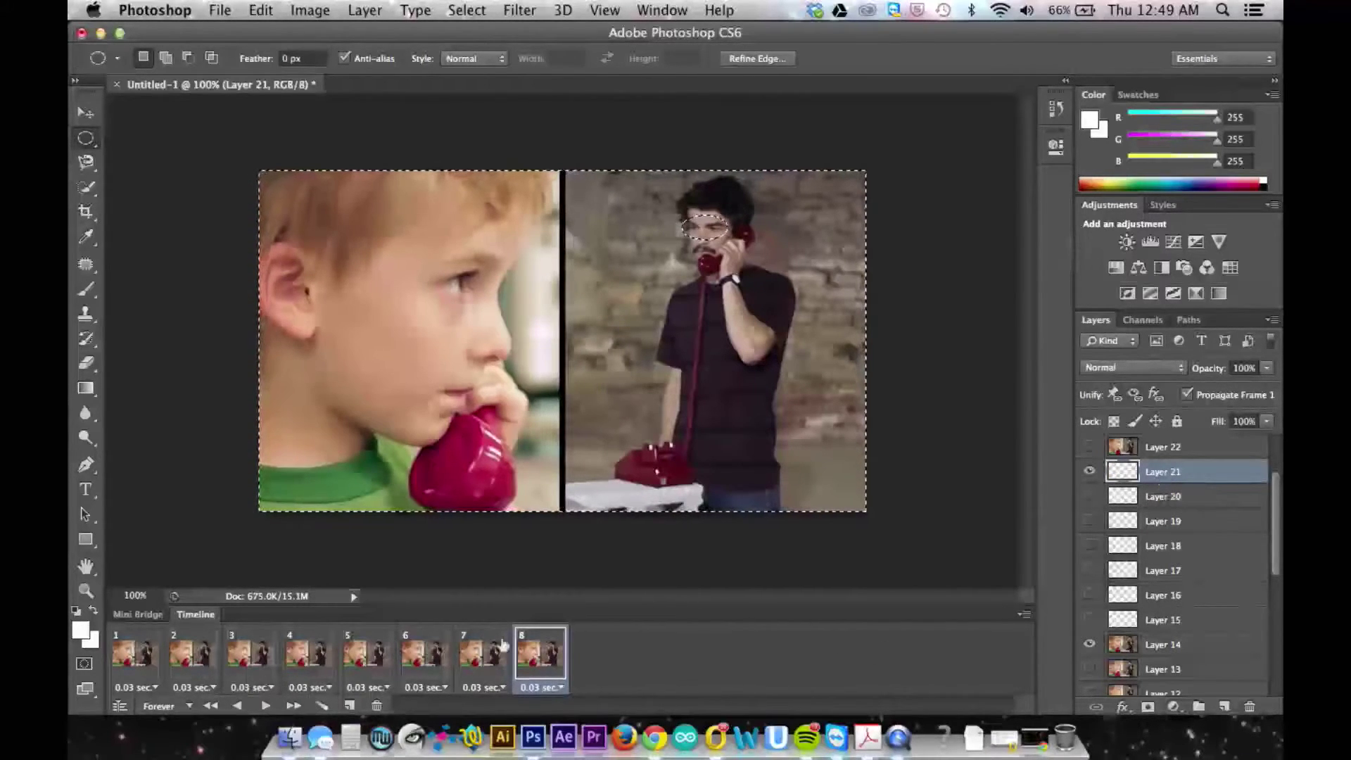
click(265, 706)
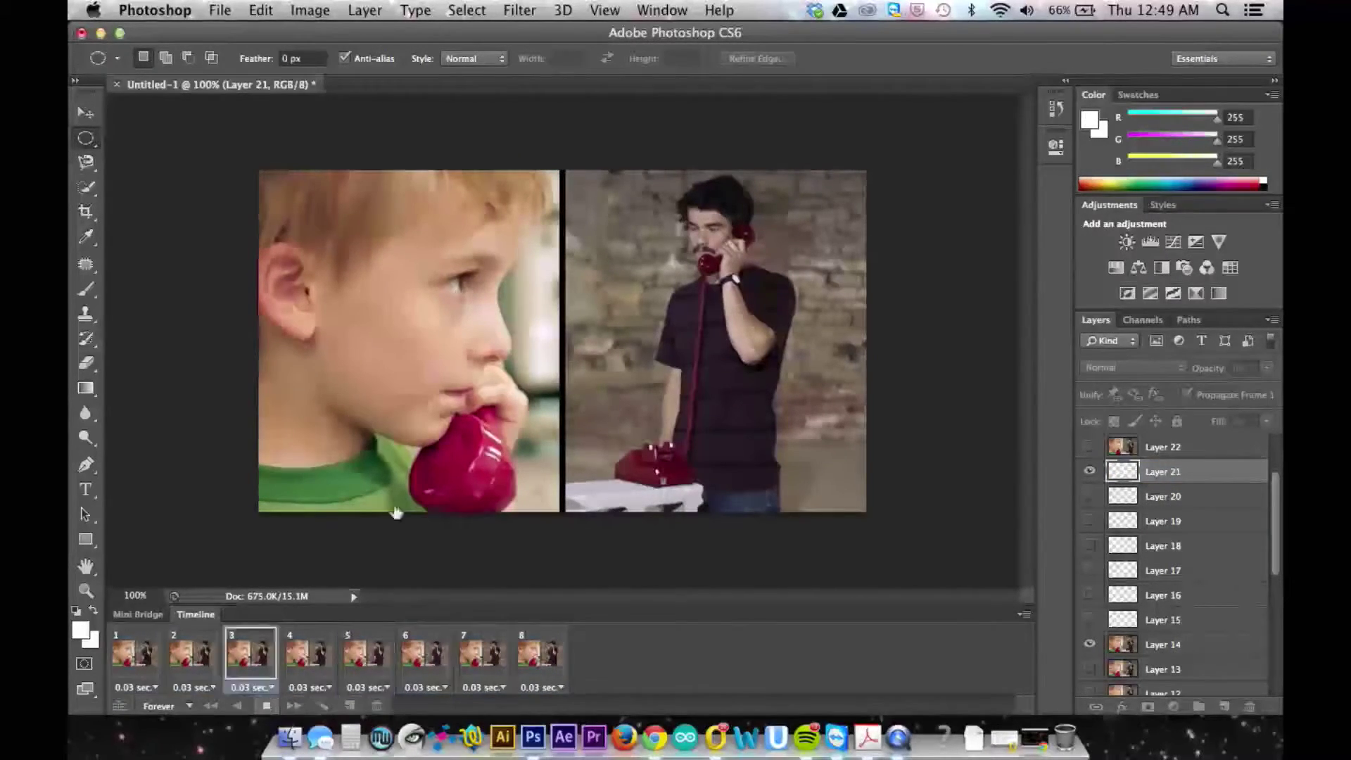
Stop playback, open Save for Web as a 256-colour GIF, and preview all eight frames.
click(267, 705)
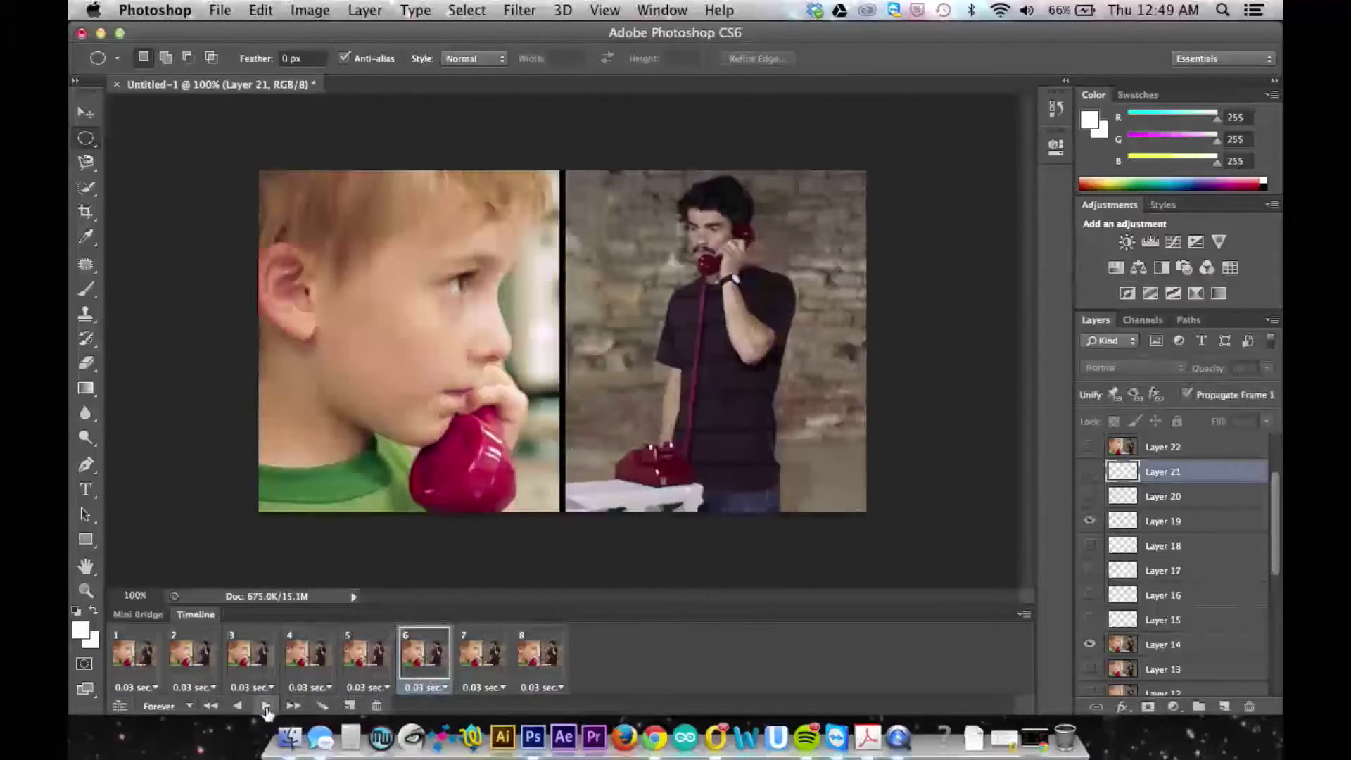
click(218, 11)
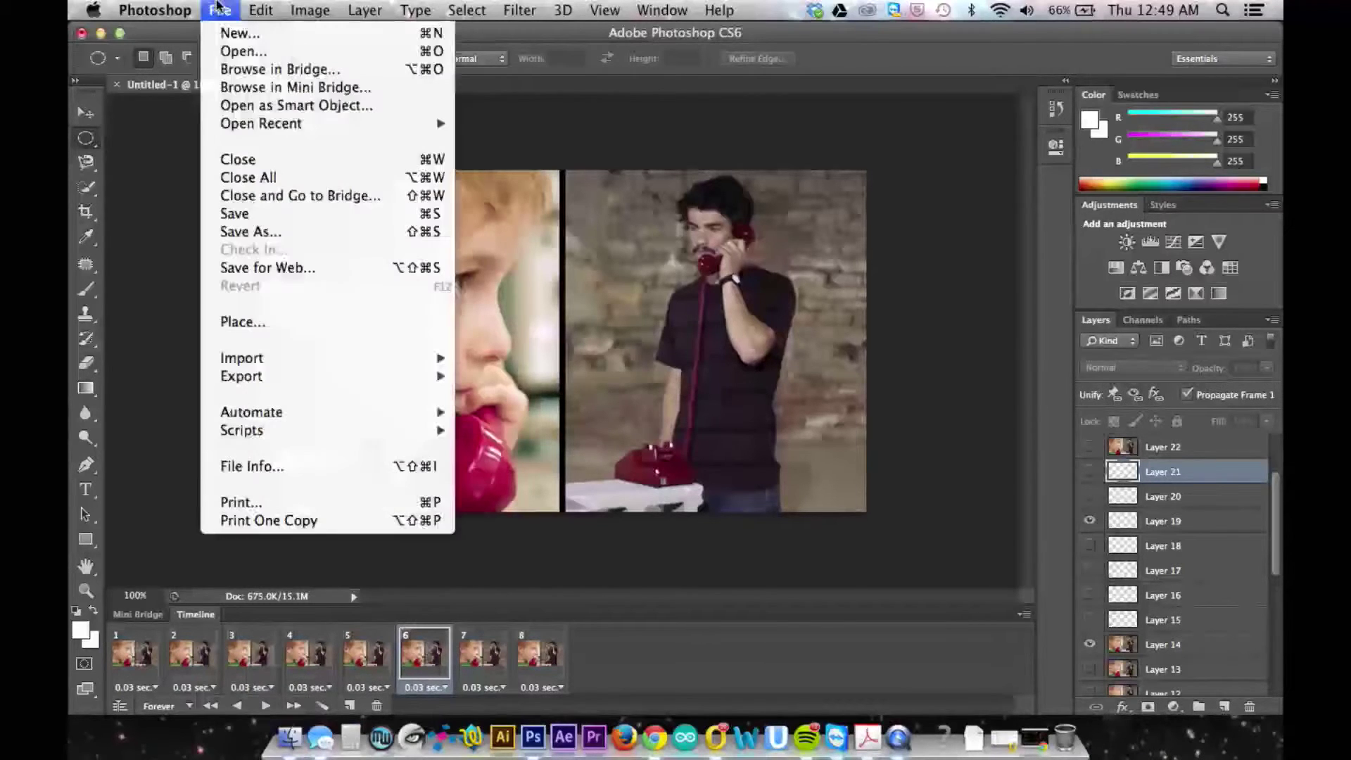
click(258, 268)
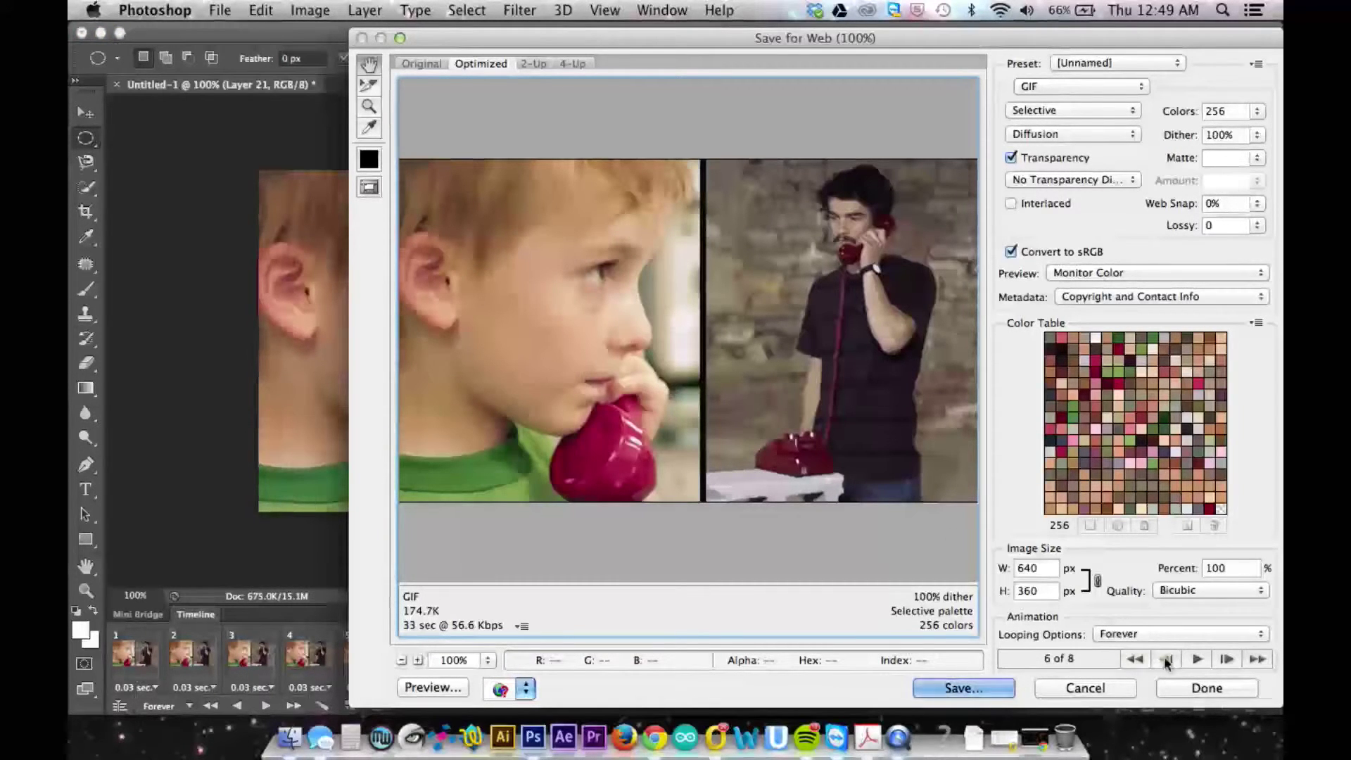
click(1197, 659)
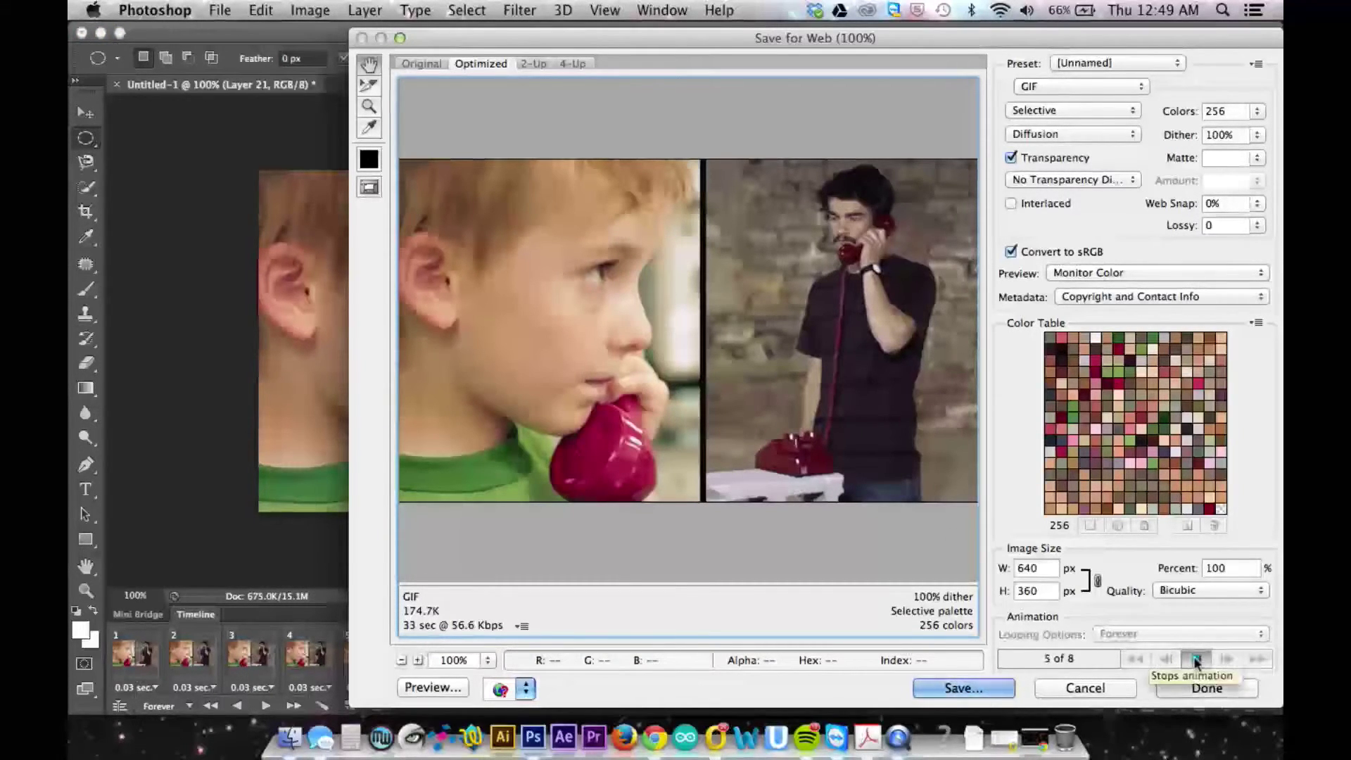
click(1195, 660)
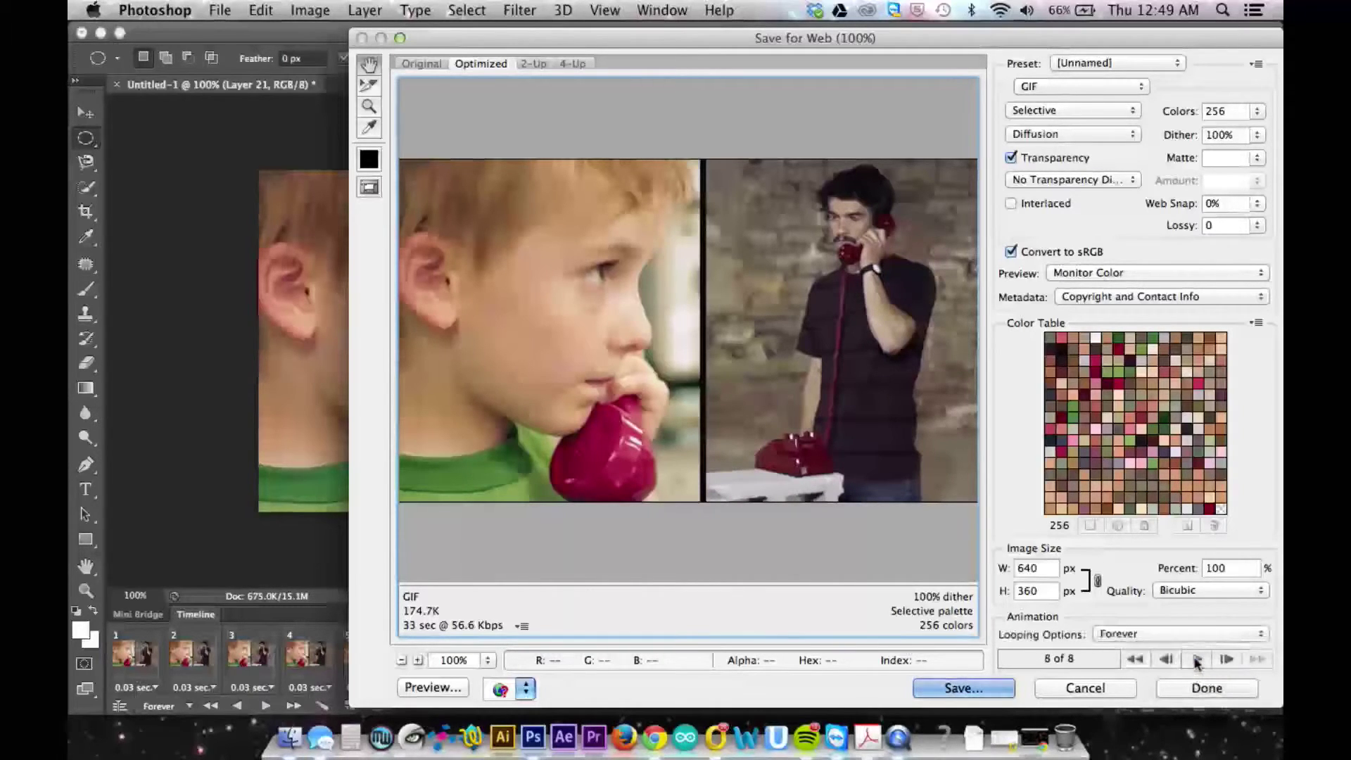
Save the optimized animation to the Desktop as giftest.gif.
click(964, 688)
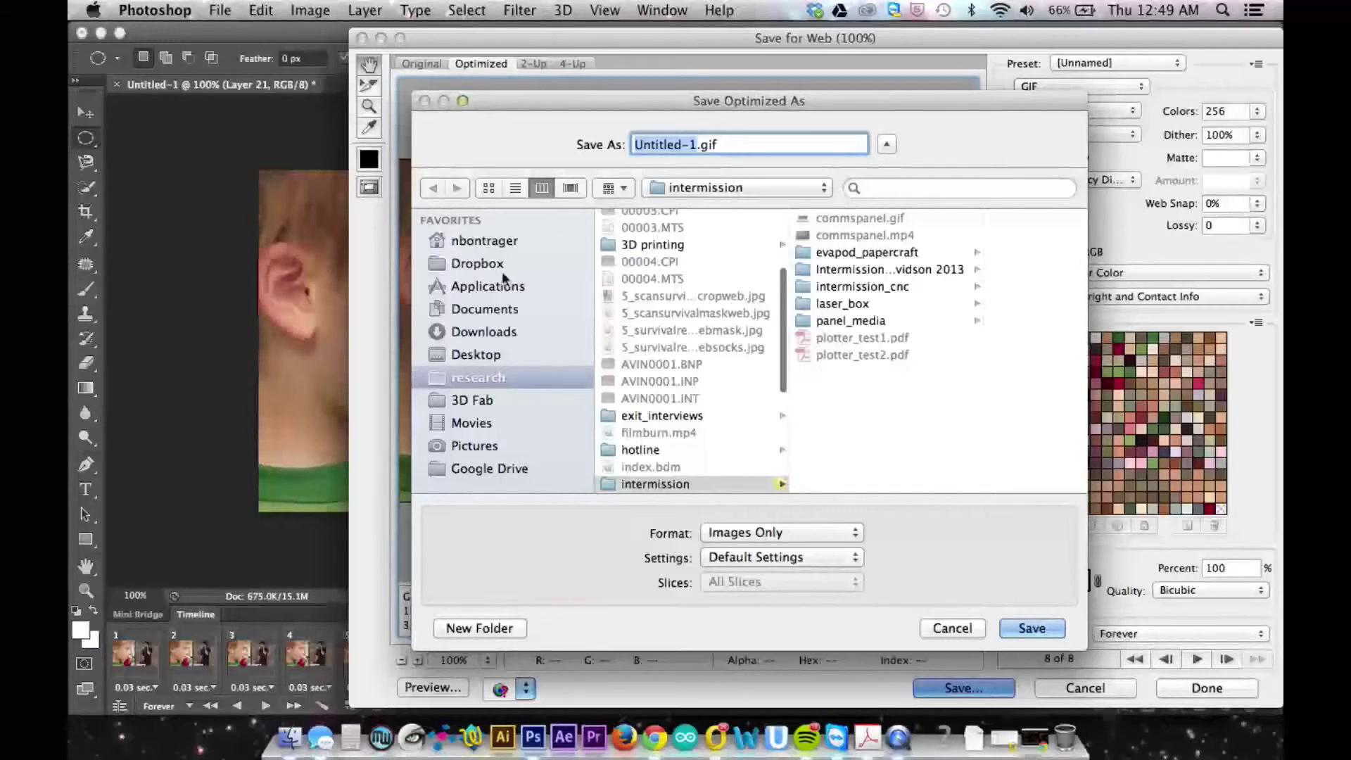
click(485, 355)
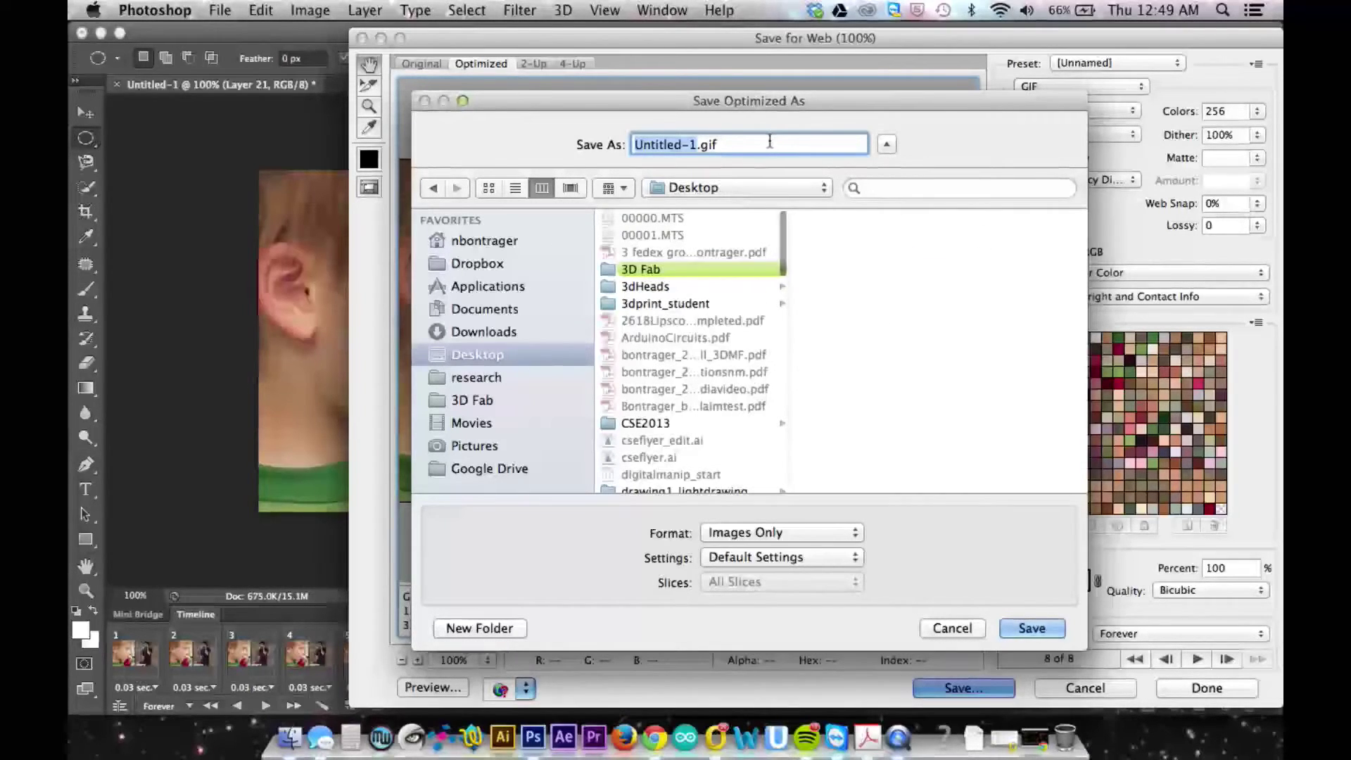
text(giff)
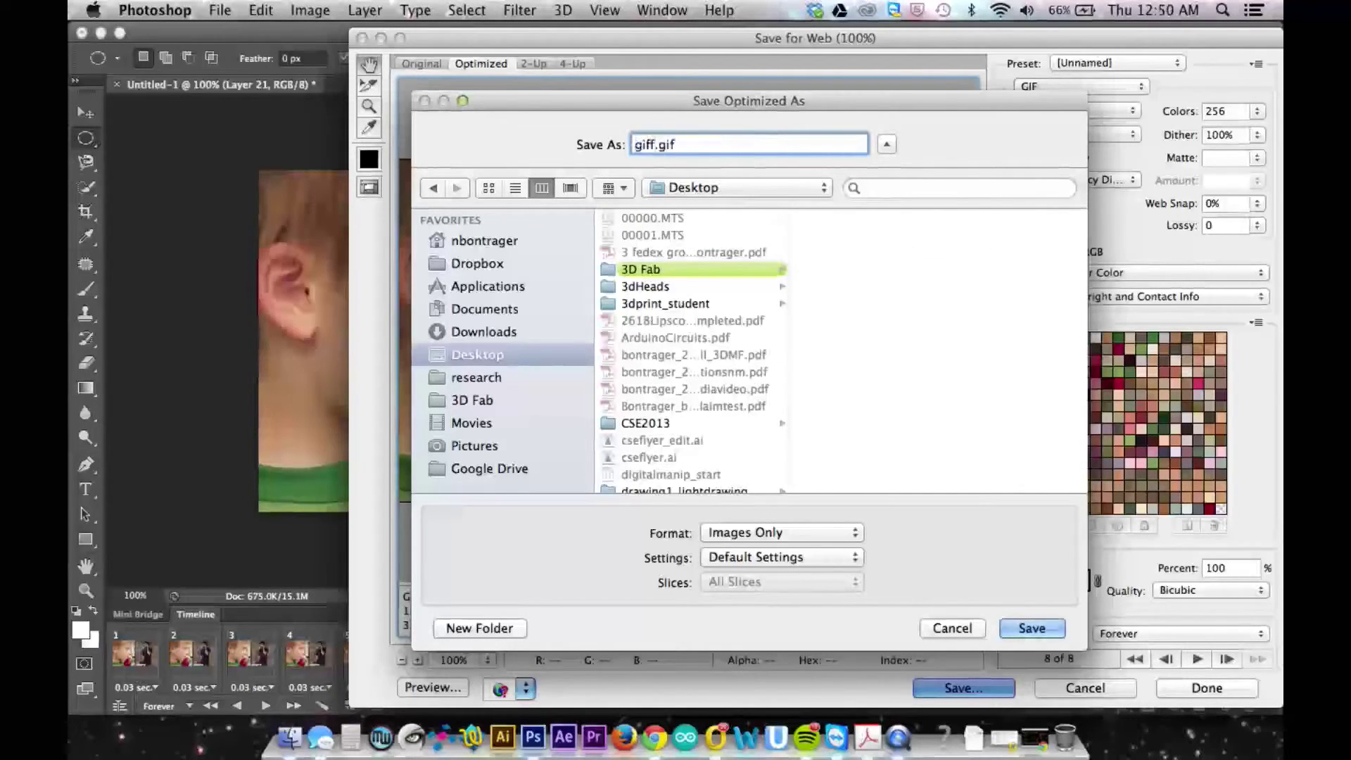
key(BackSpace)
text(est)
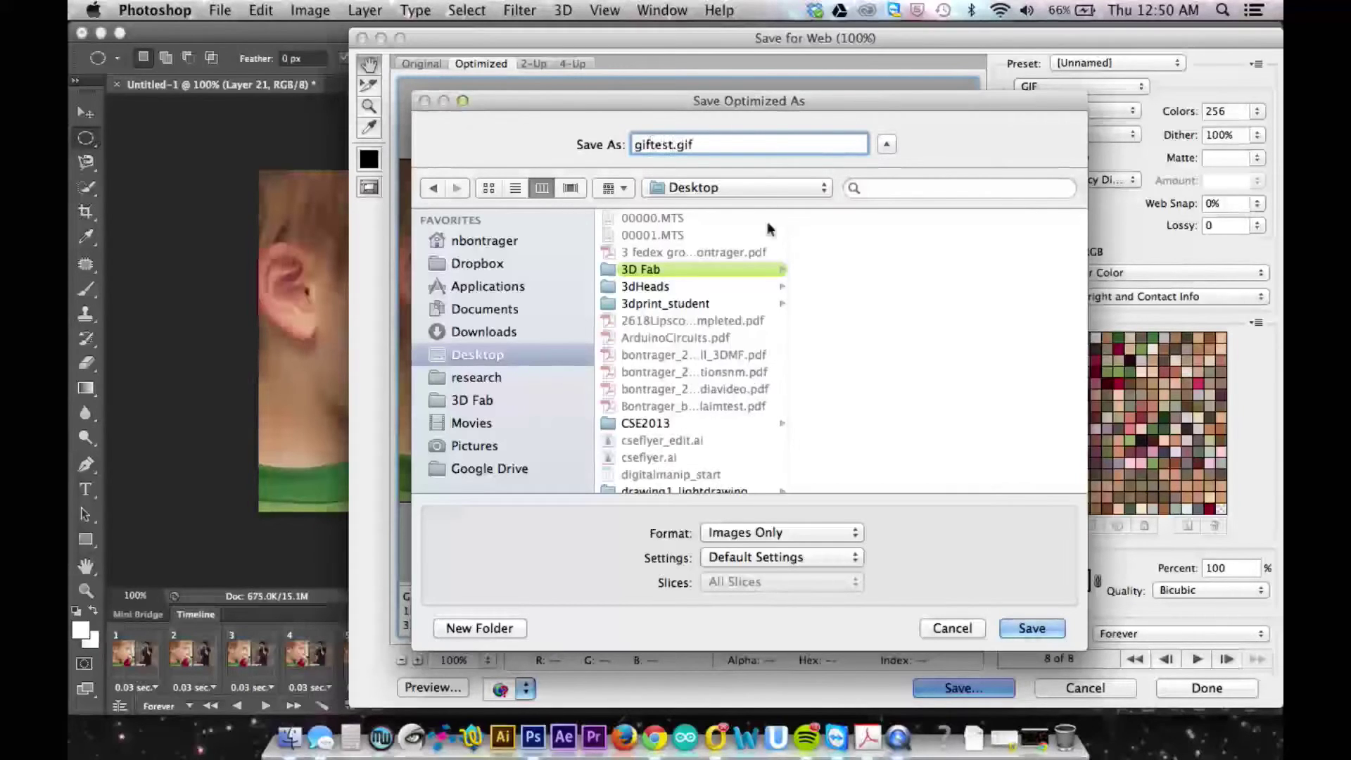
click(1016, 627)
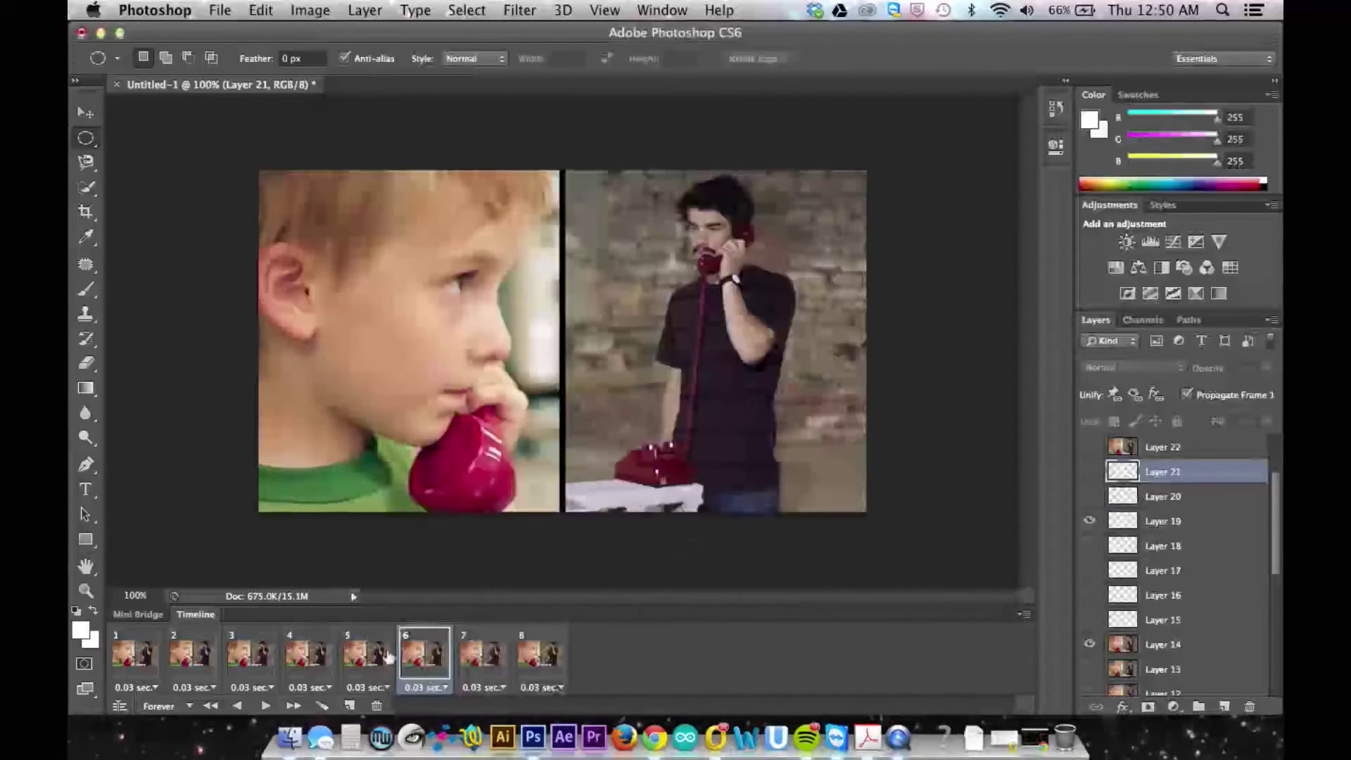
Locate giftest.gif on the Desktop in Finder and open it in Google Chrome.
click(298, 739)
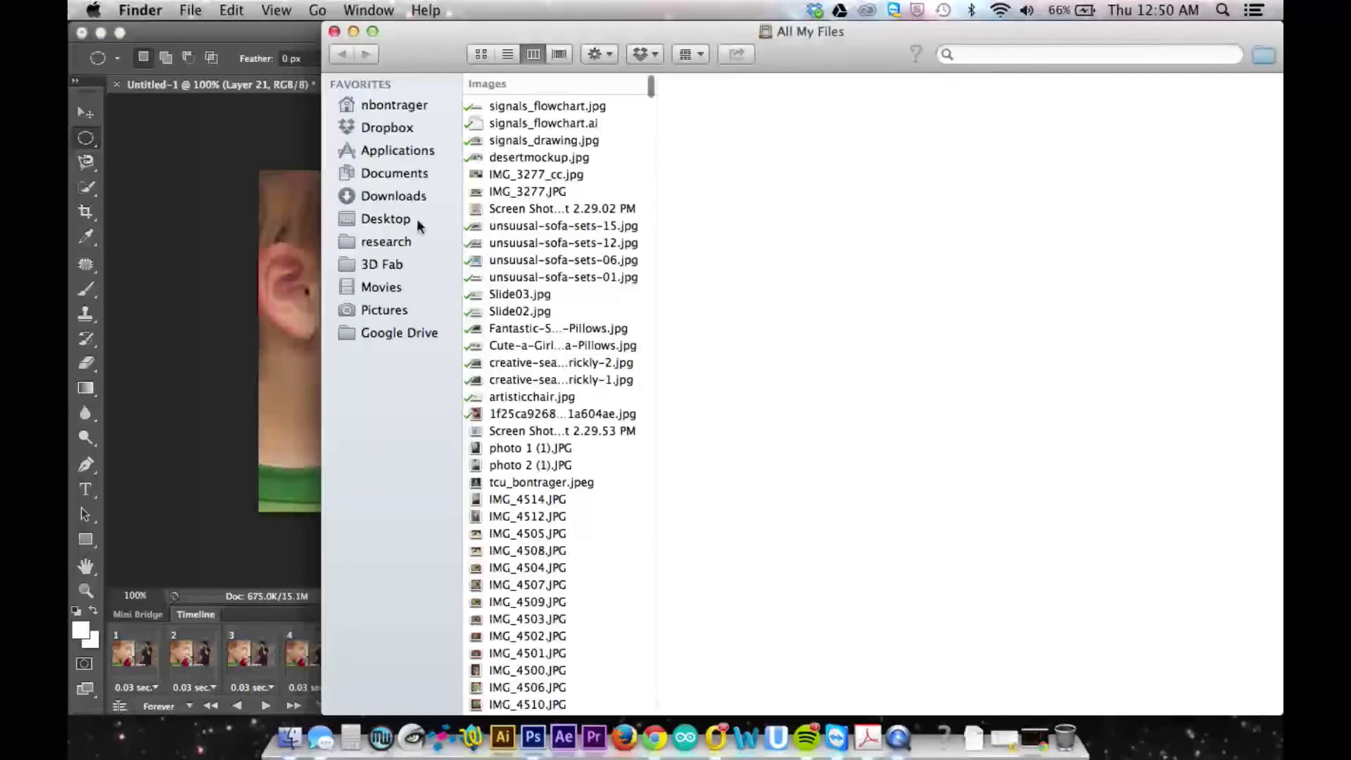
click(417, 218)
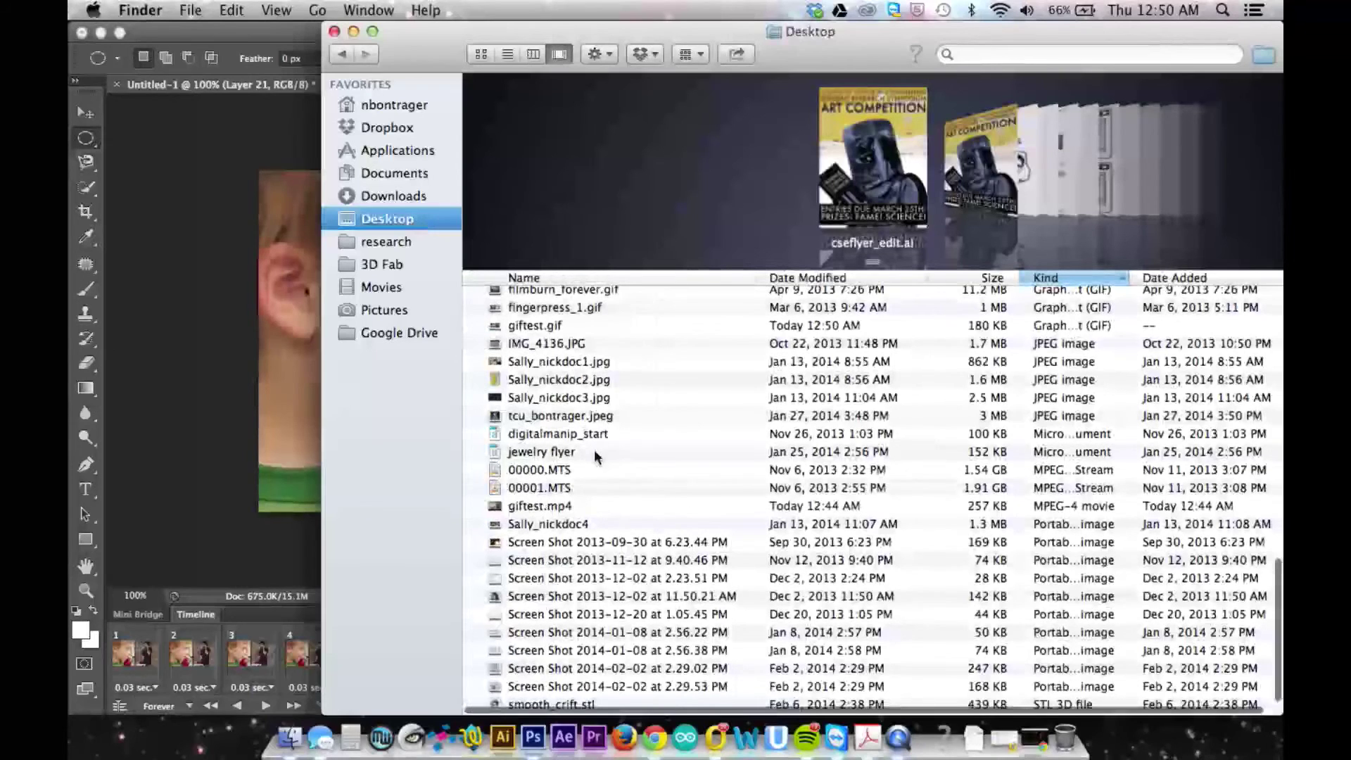
click(539, 327)
drag(575, 392, 648, 744)
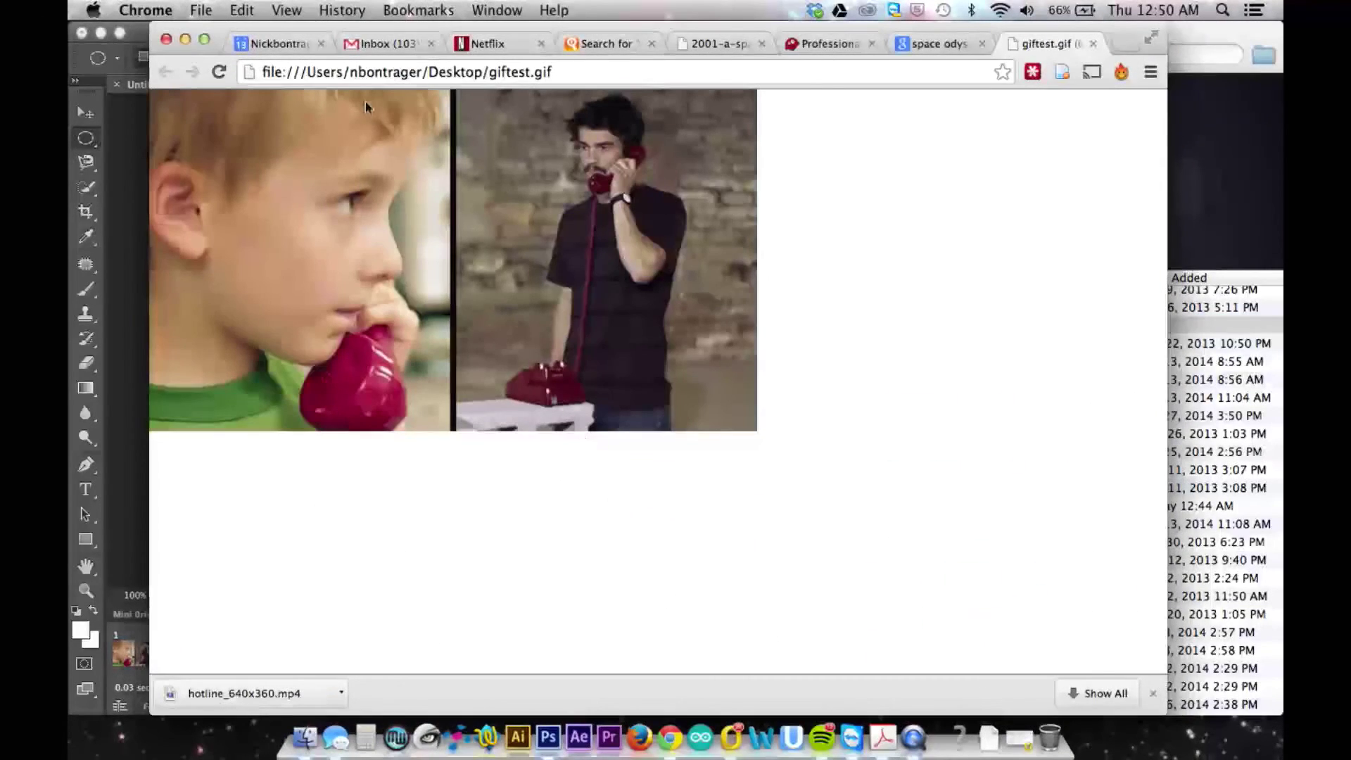
key(super+Tab)
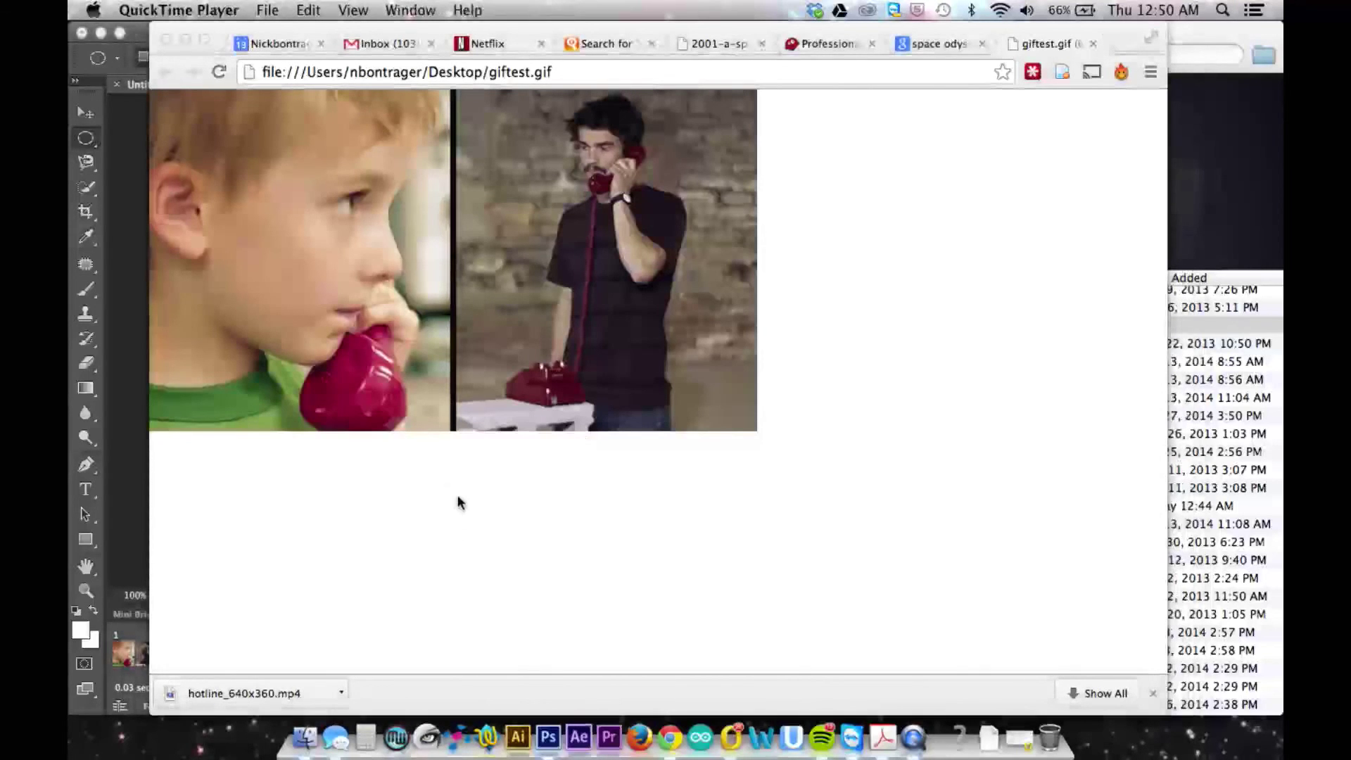